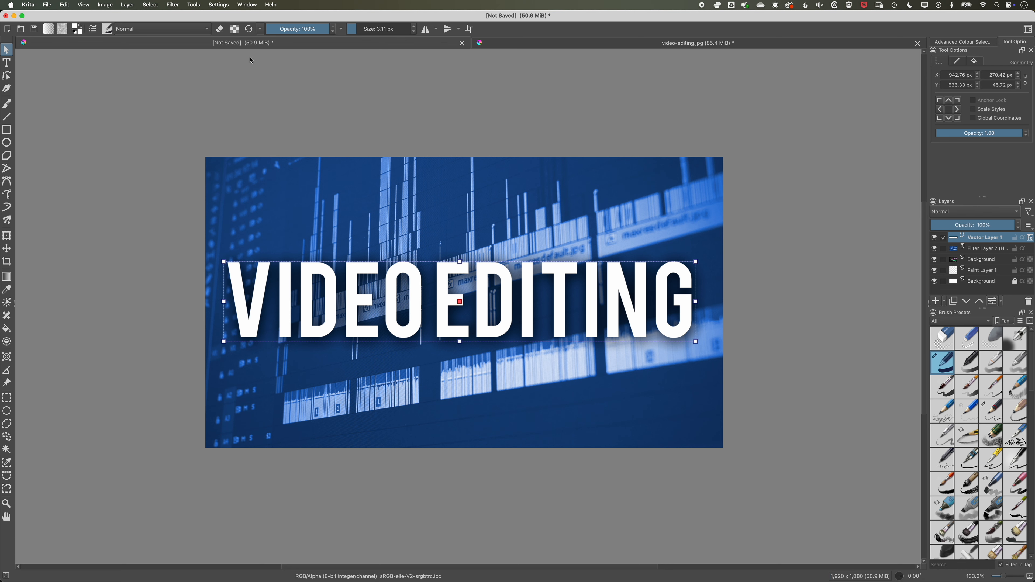
- Save the unsaved title image as a Krita document named "Video Editing Course Image" in the Video Editing folder, and close it
left_click(546, 42)
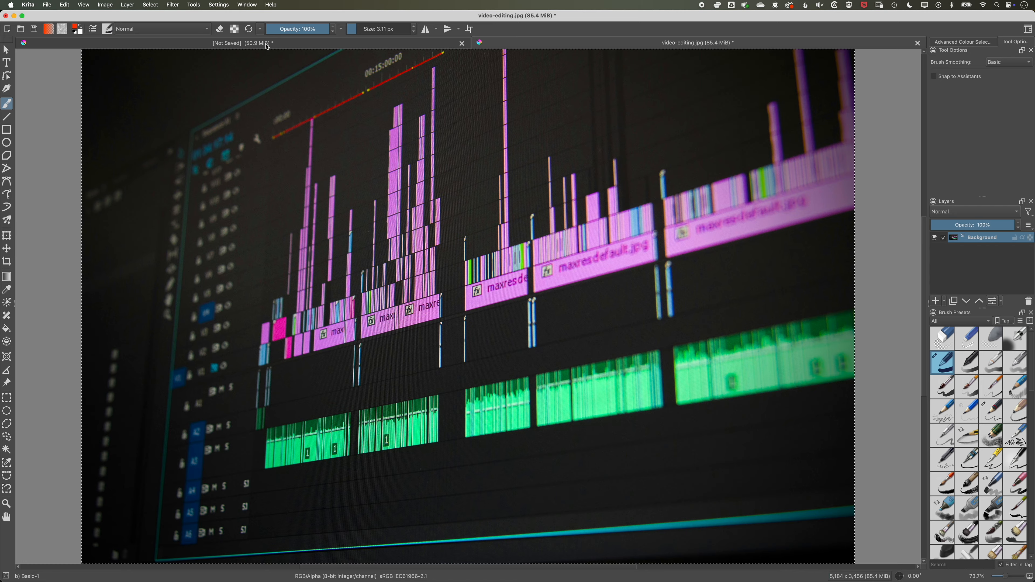
left_click(407, 44)
left_click(47, 5)
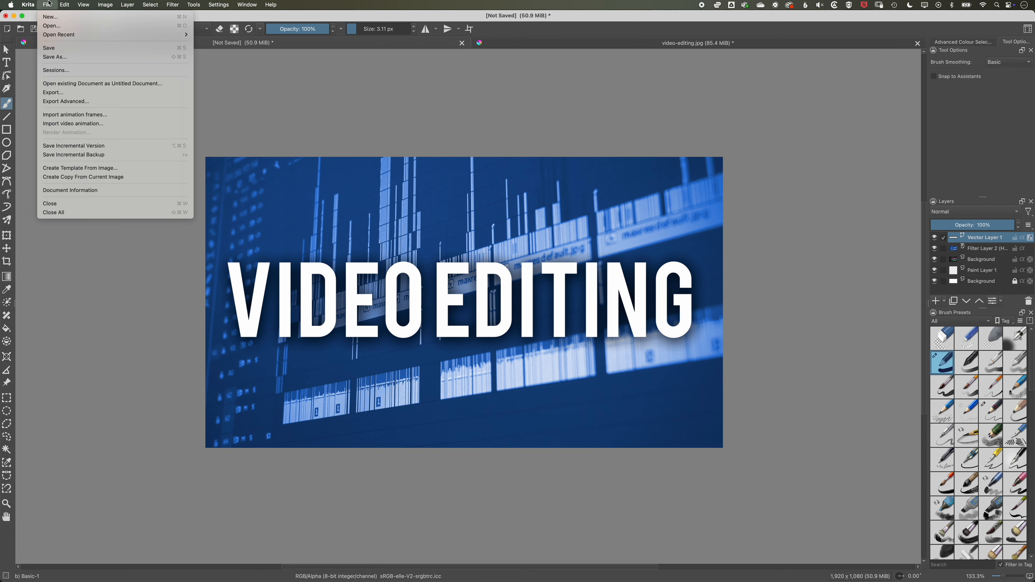
left_click(58, 50)
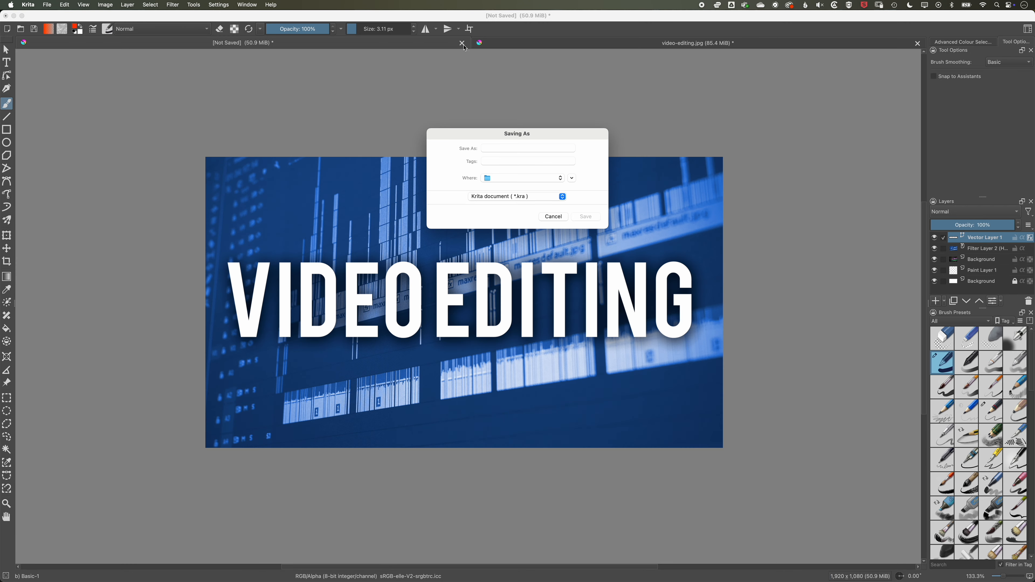
type("Video Editing Course Image")
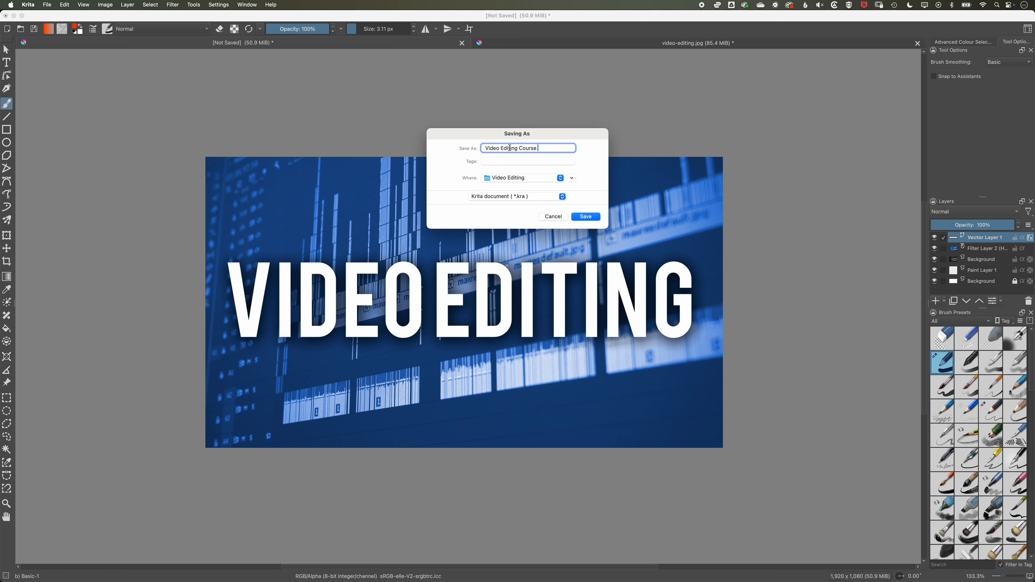
left_click(587, 218)
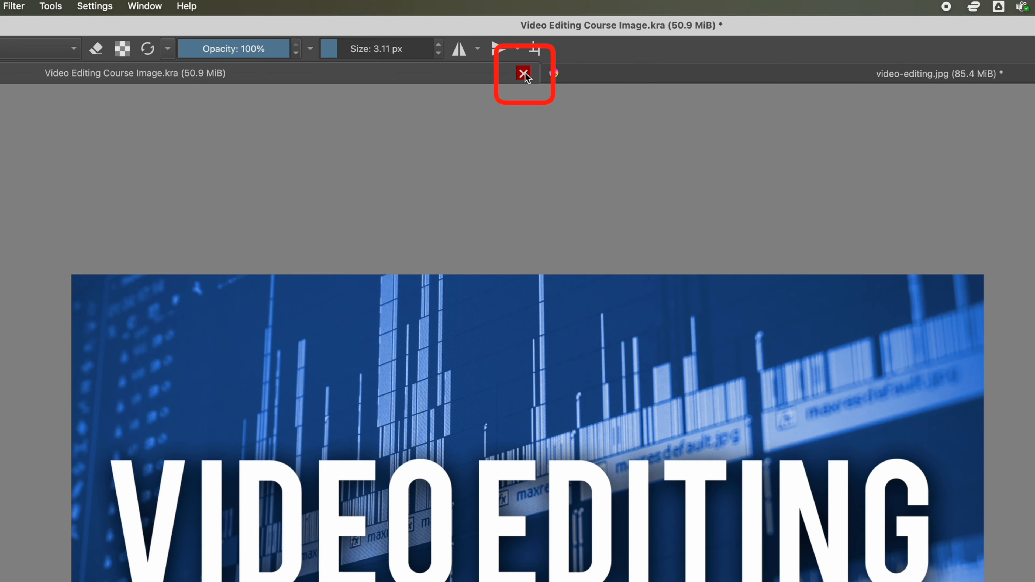
left_click(524, 74)
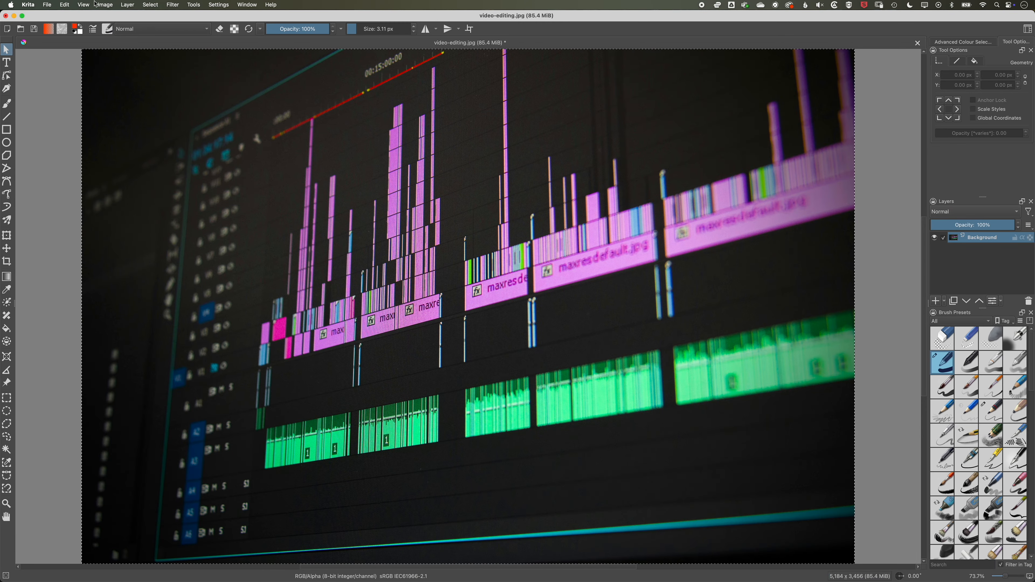
- Start a new custom document with a width of 1080 px and a height of 1920 px
left_click(47, 5)
left_click(57, 19)
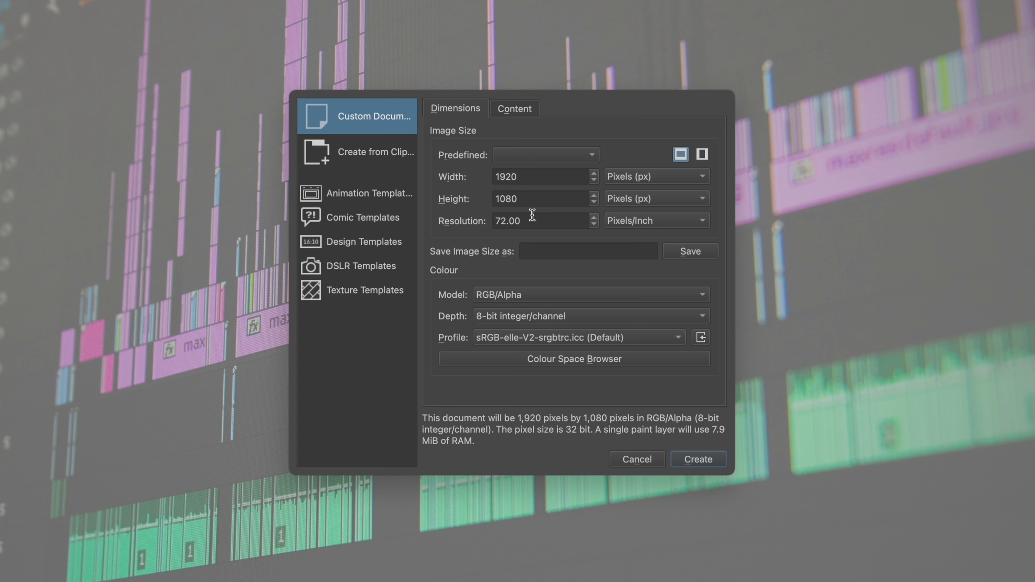
left_click_drag(529, 198, 480, 196)
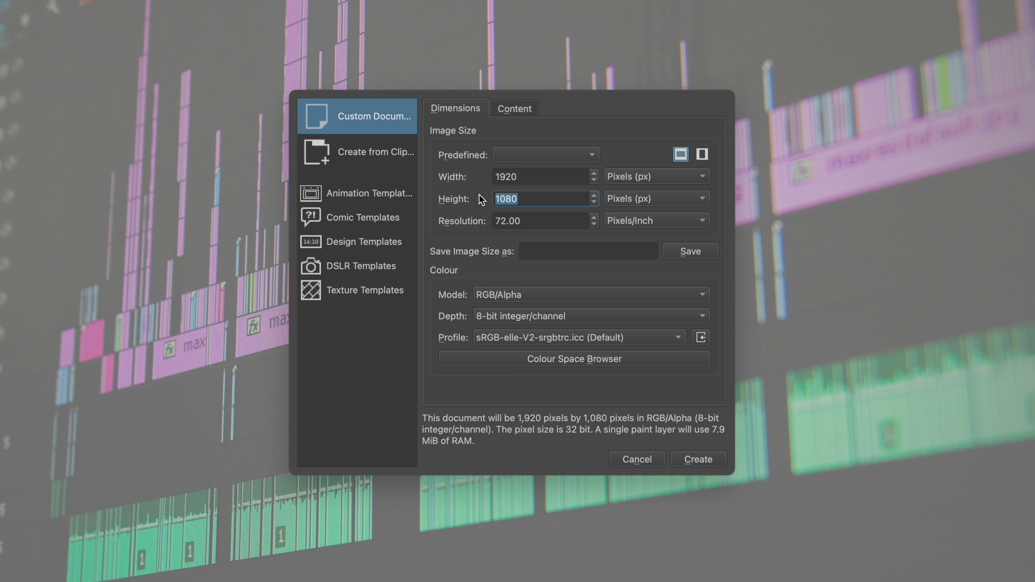
type("1920")
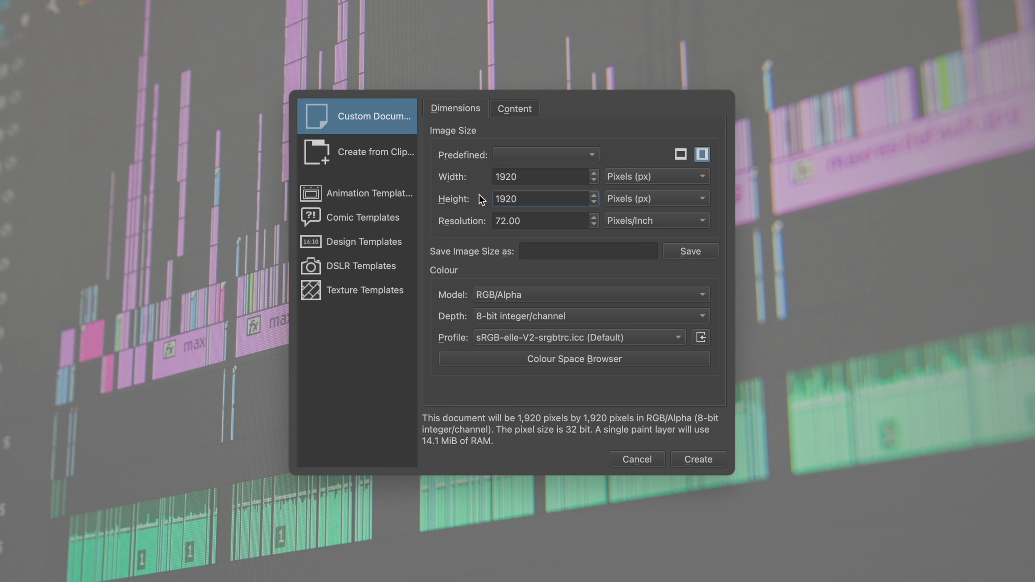
key("shift+Tab")
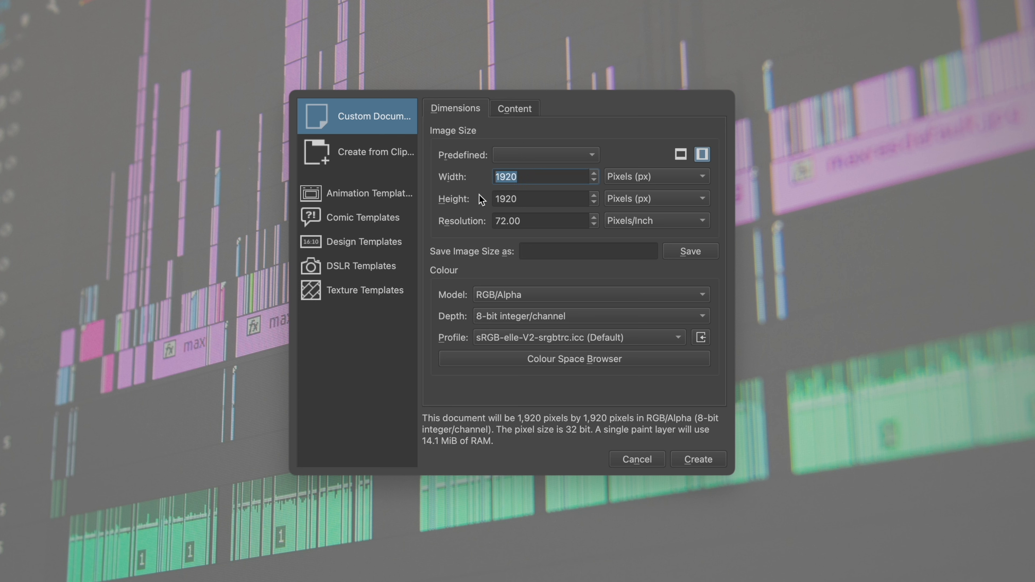
type("1080")
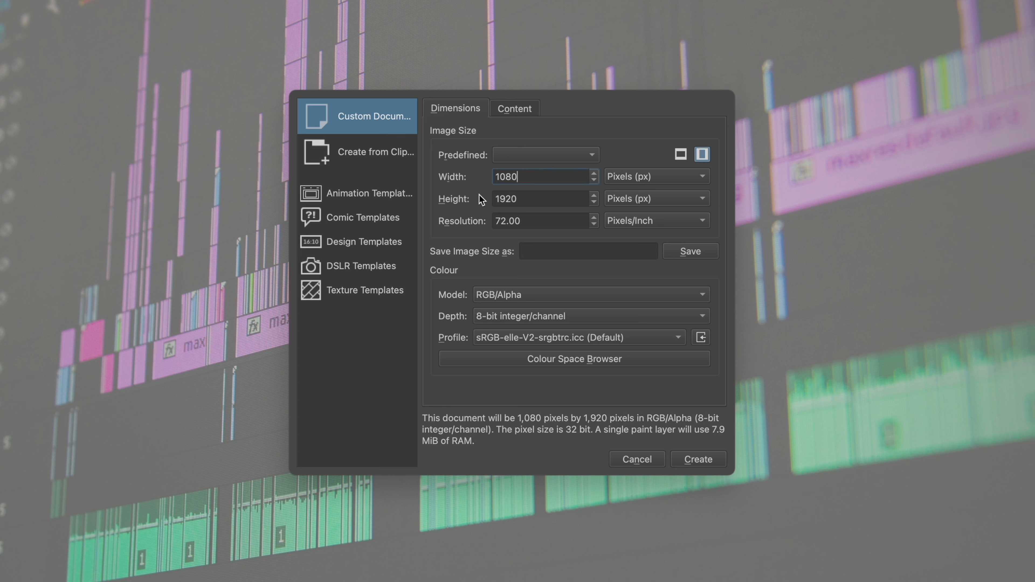
key("Tab")
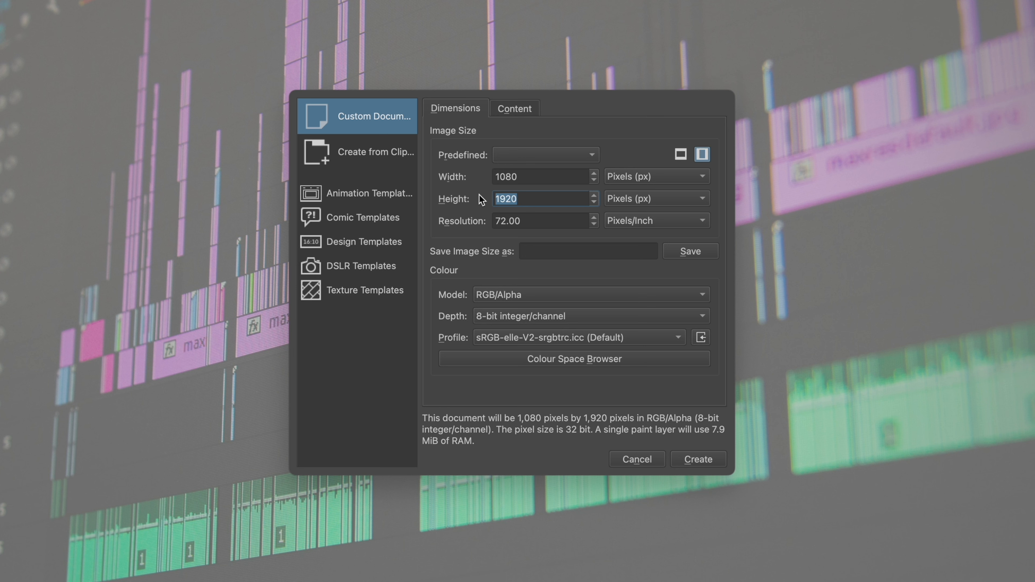
- Switch the new document to landscape orientation at 1920 × 1080 px and create it
left_click(681, 154)
left_click(704, 155)
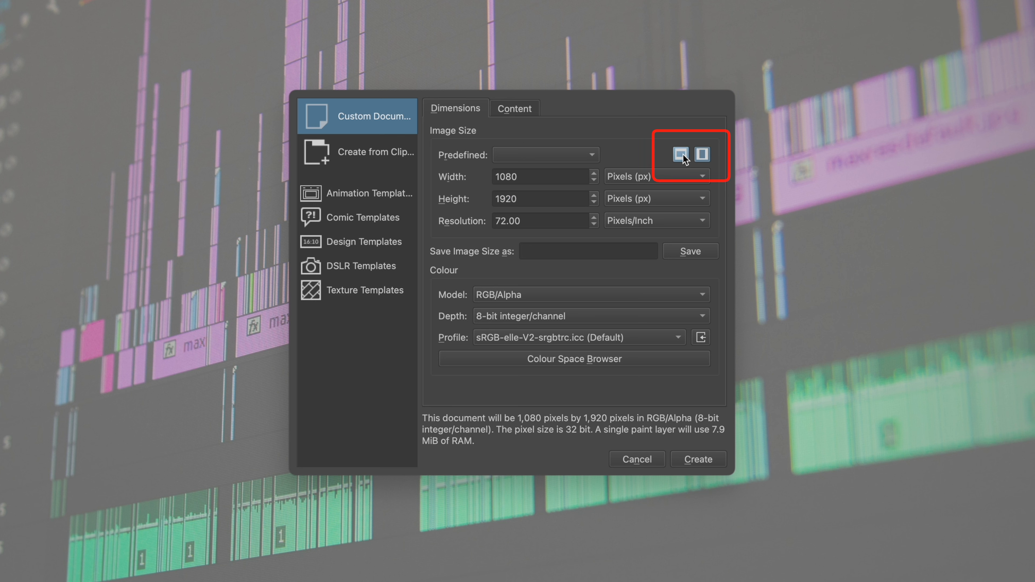
left_click(683, 155)
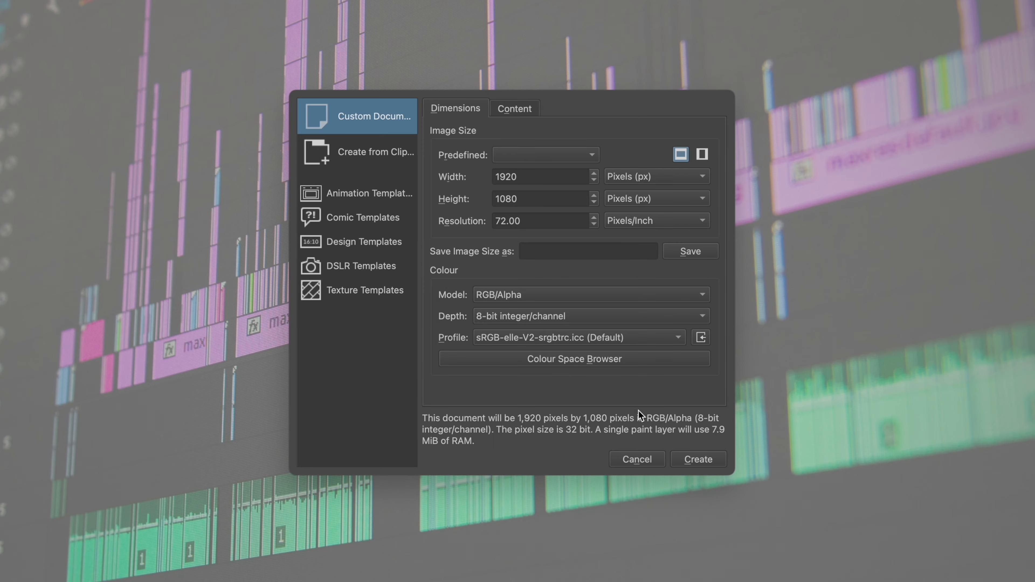
left_click(702, 460)
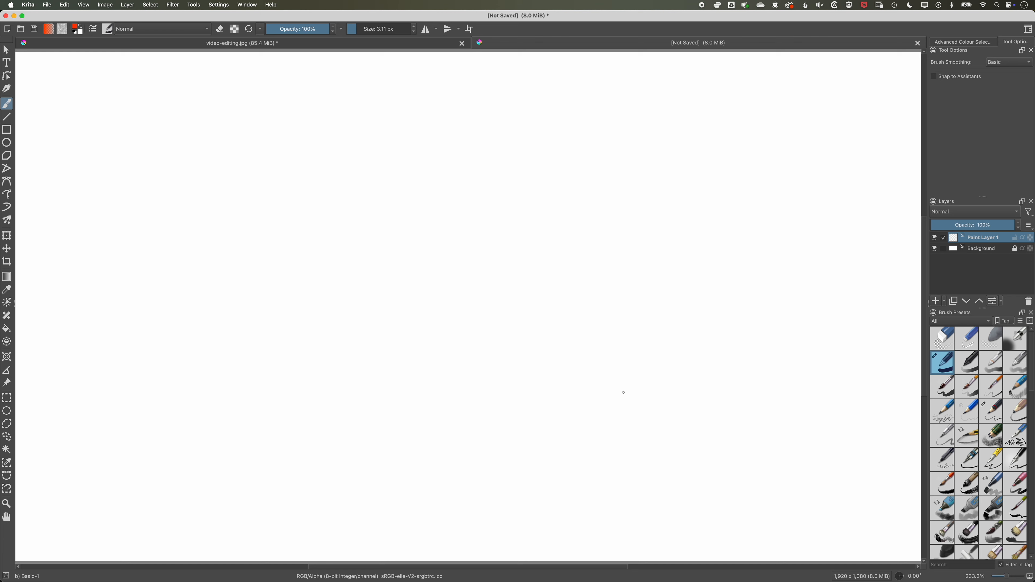
key("super+minus")
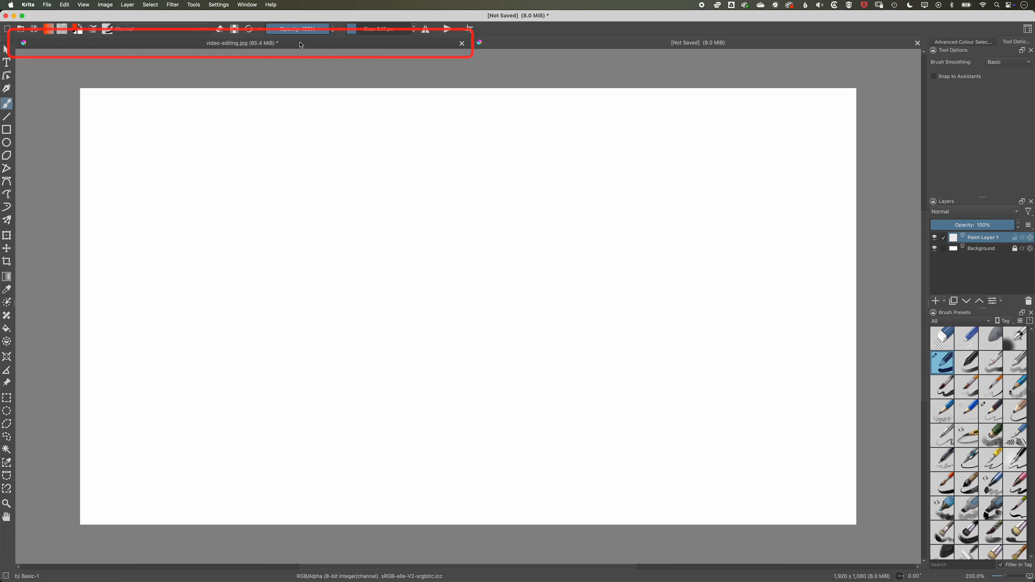
- Copy the entire video-editing.jpg image and paste it into the new unsaved document
left_click(280, 48)
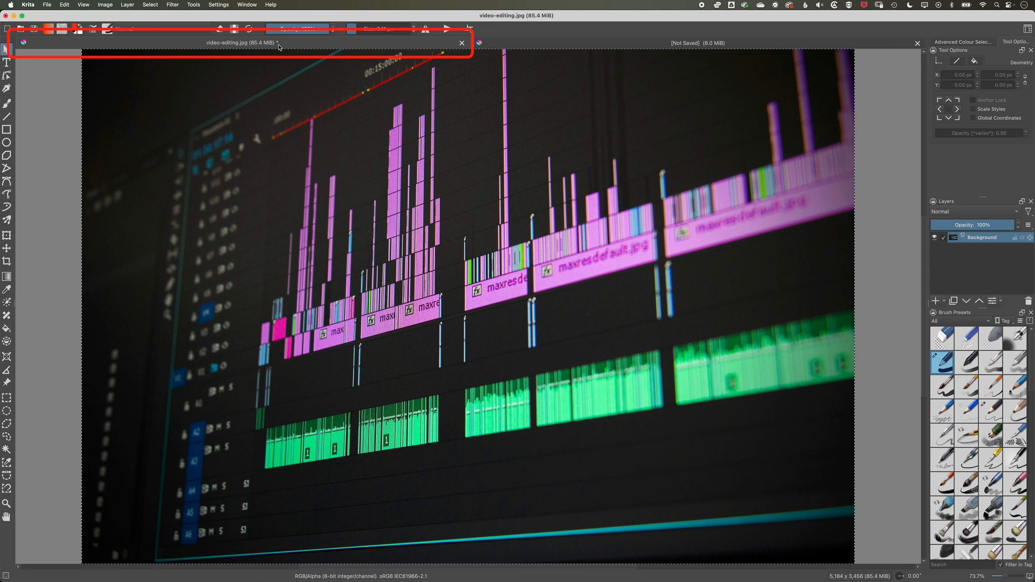
left_click(151, 4)
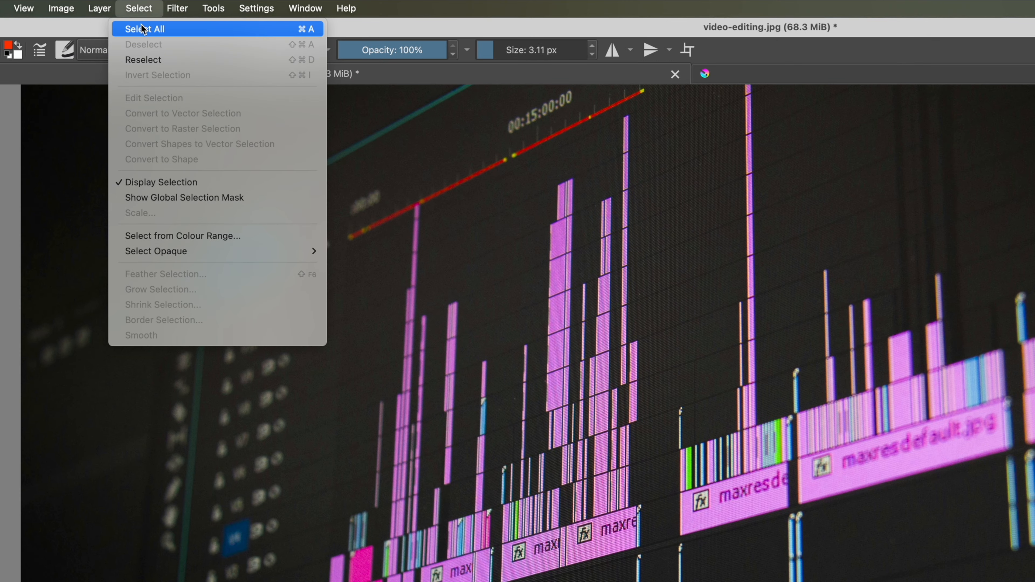
left_click(143, 28)
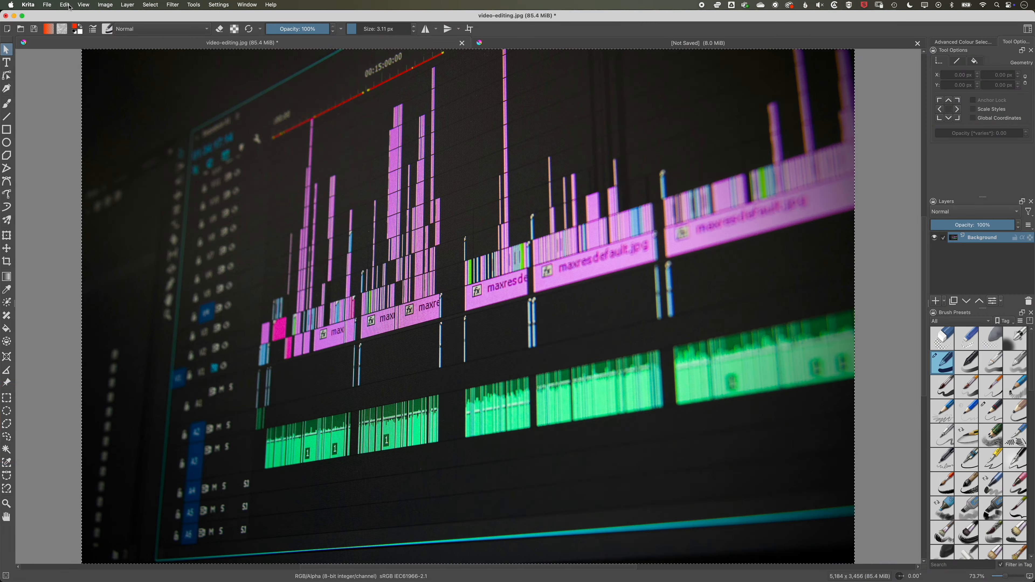
left_click(67, 6)
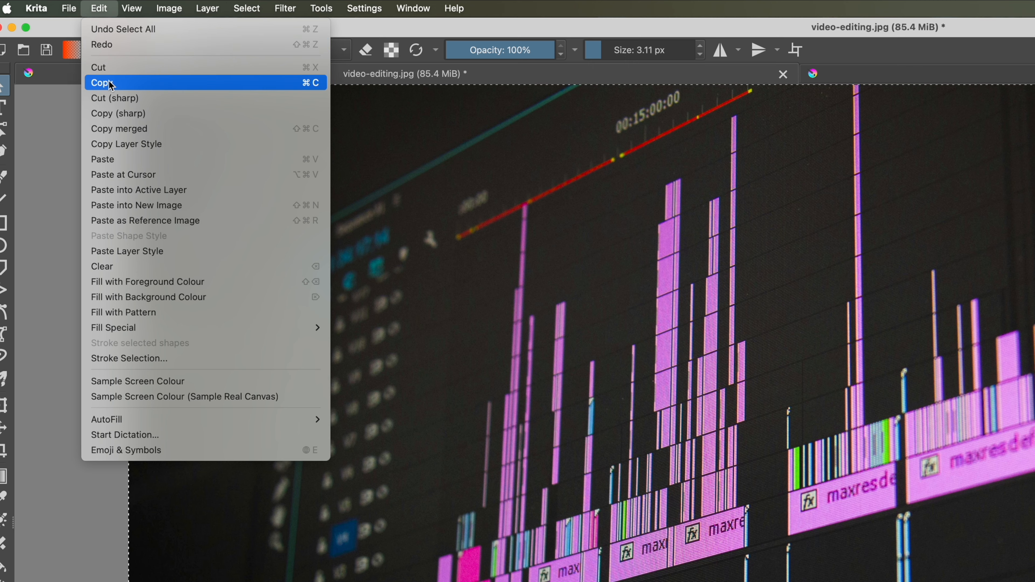
left_click(70, 44)
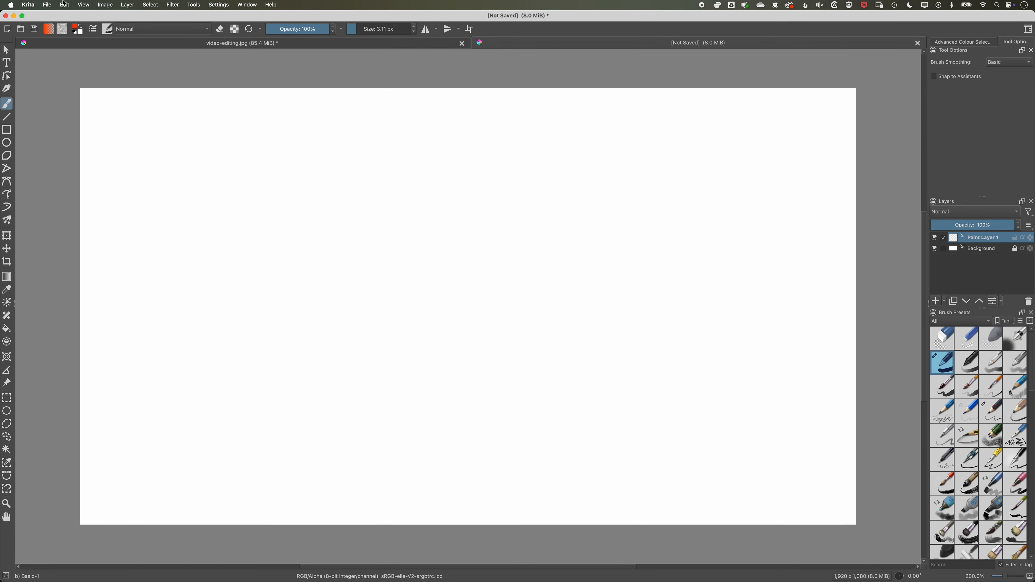
left_click(65, 4)
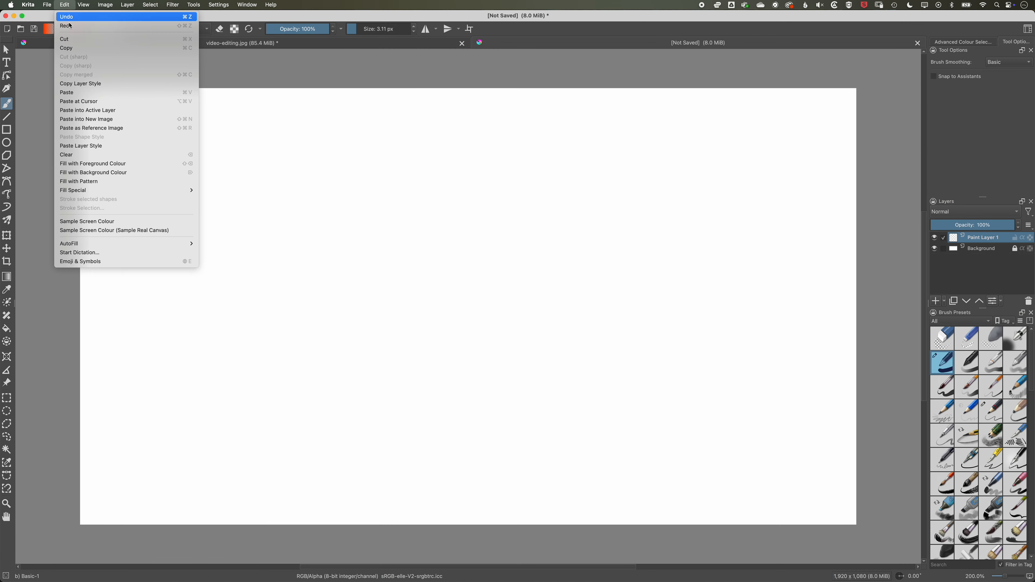
left_click(85, 93)
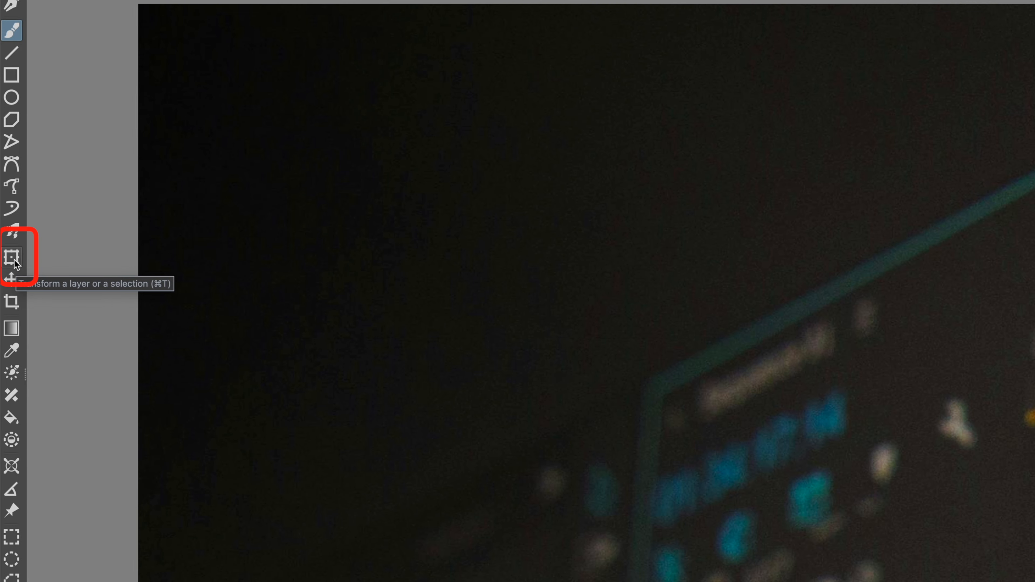
- Scale down and reposition the pasted image with the Transform tool so it covers the whole canvas with a slight overhang
left_click(11, 258)
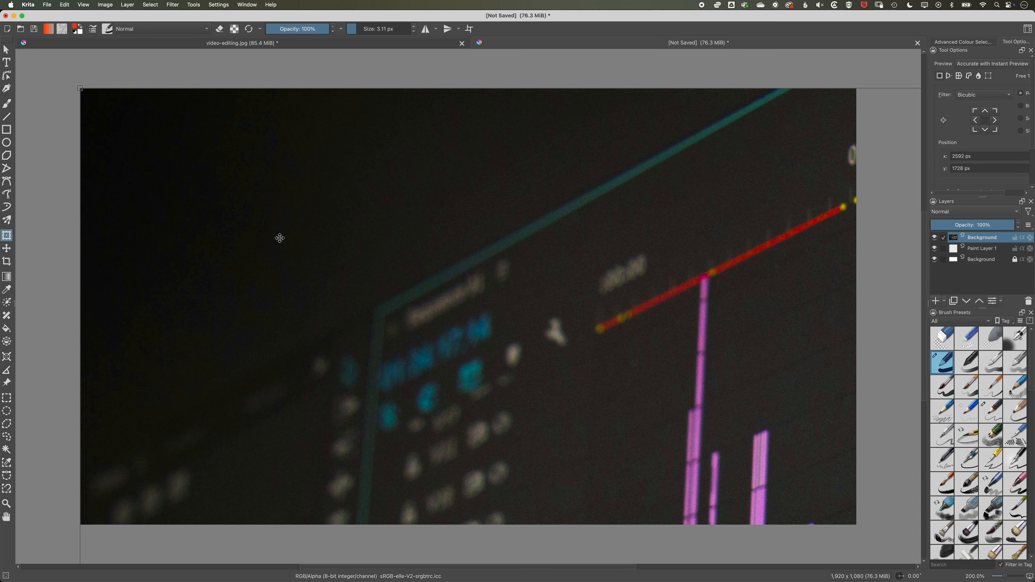
key("1")
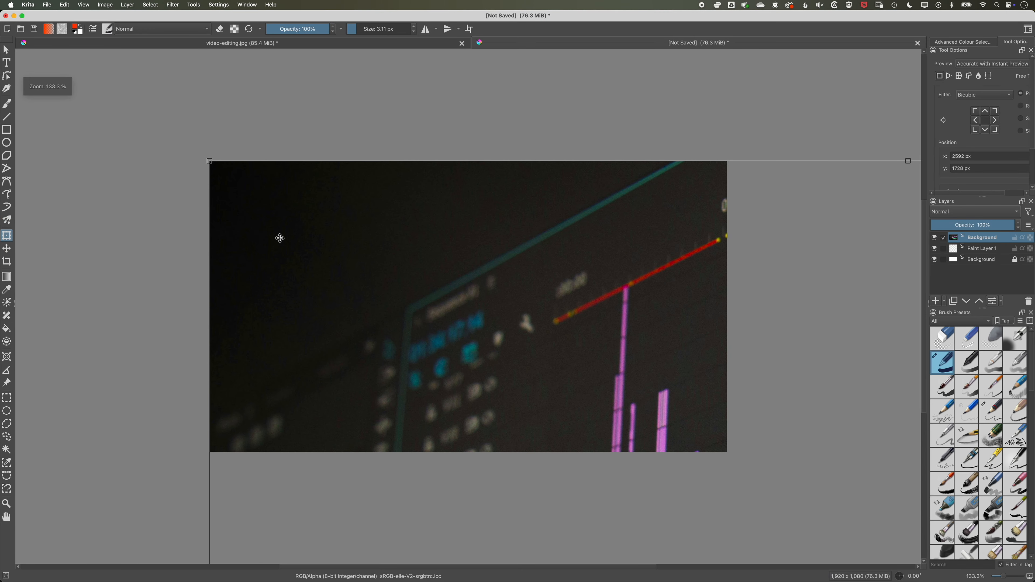
key("minus")
left_click_drag(390, 270, 254, 199)
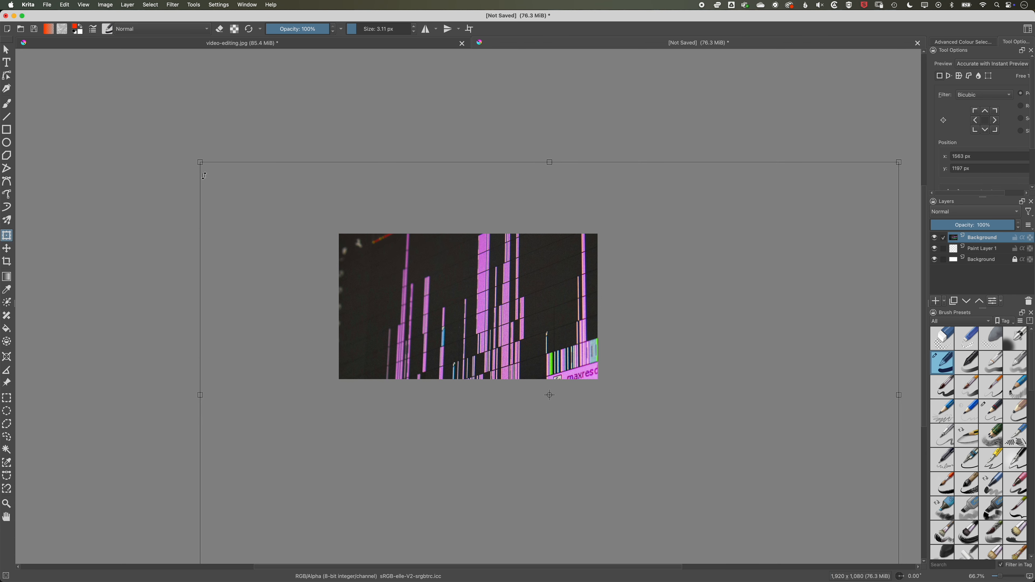
left_click_drag(200, 162, 362, 292)
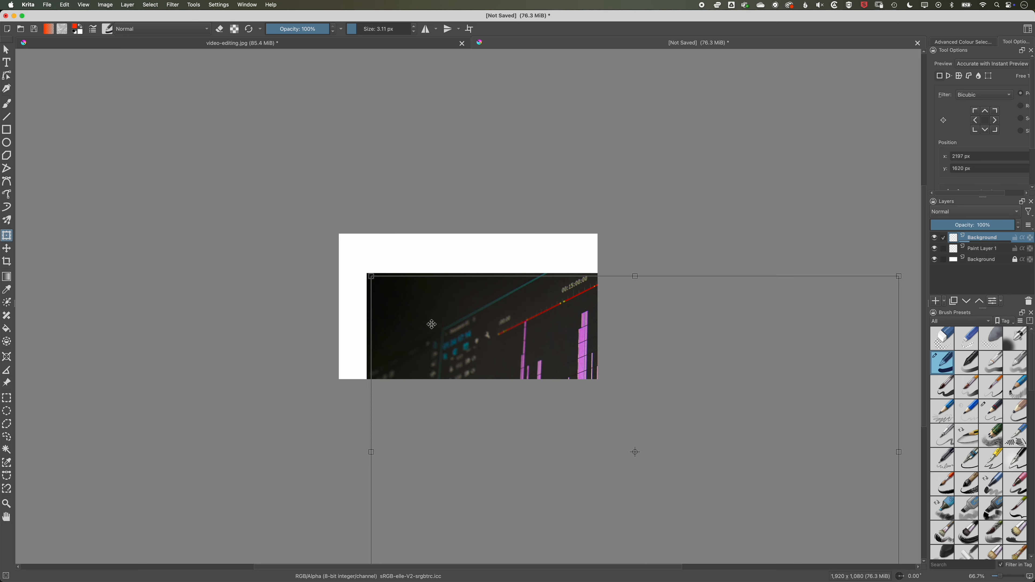
key("Escape")
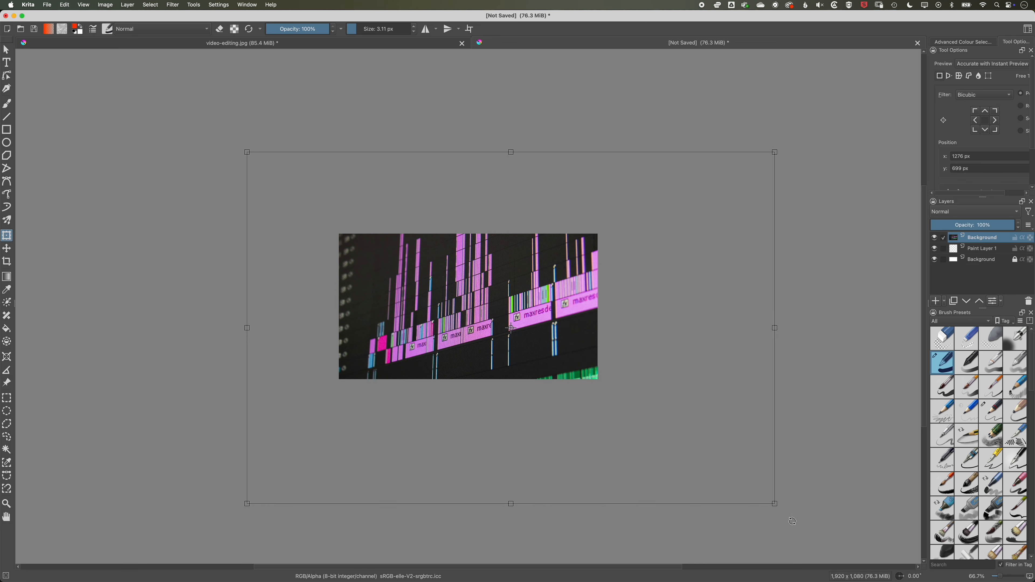
left_click_drag(773, 503, 596, 374)
left_click_drag(247, 152, 320, 200)
left_click_drag(592, 382, 605, 390)
mouse_move(535, 281)
left_mouse_down()
mouse_move(526, 282)
mouse_move(533, 285)
left_mouse_up()
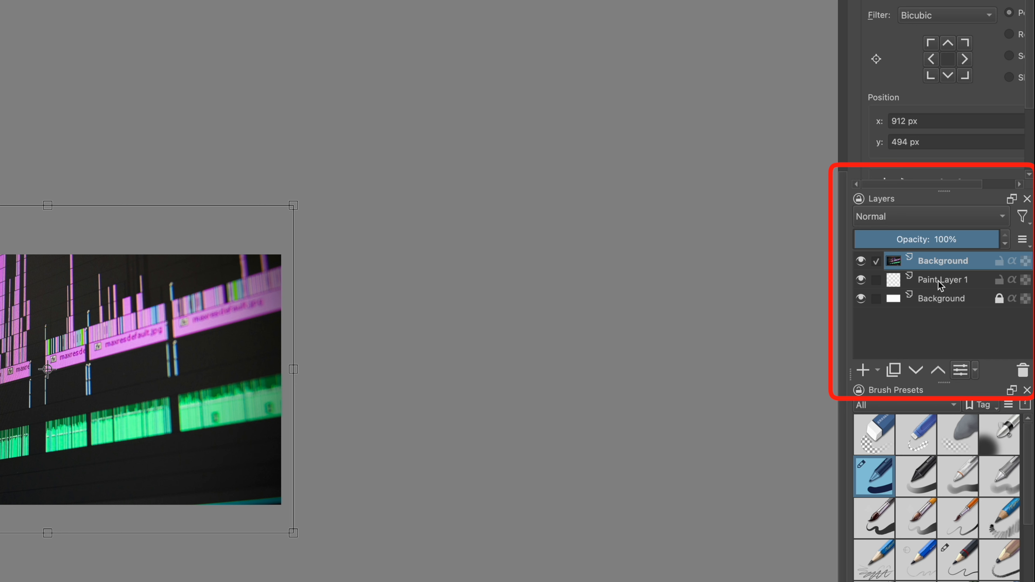
- Add an HSV/HSL Adjustment filter layer above the pasted image with Colourise enabled, keeping its settings dialog clear of the canvas
mouse_move(949, 300)
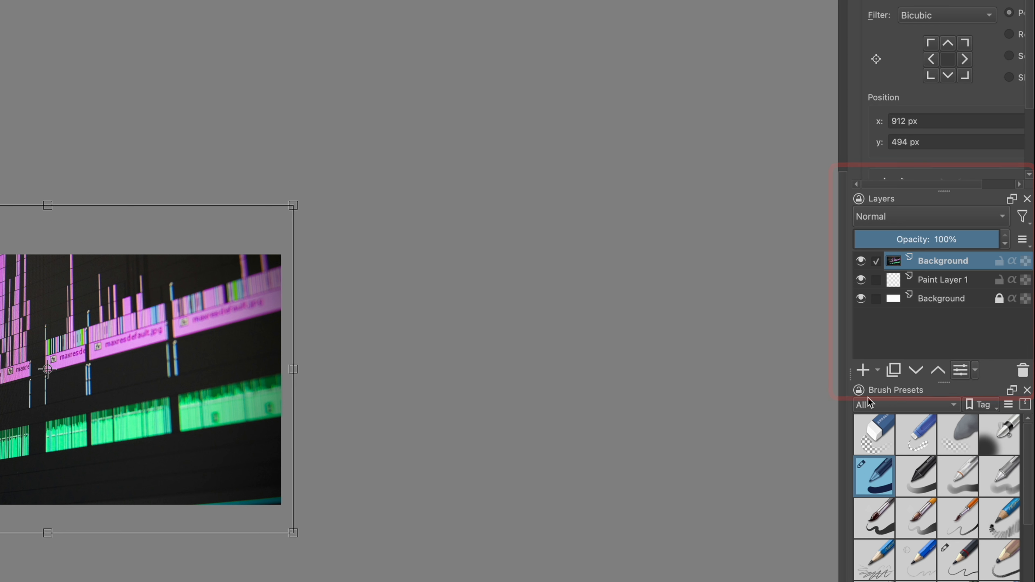
left_click(878, 371)
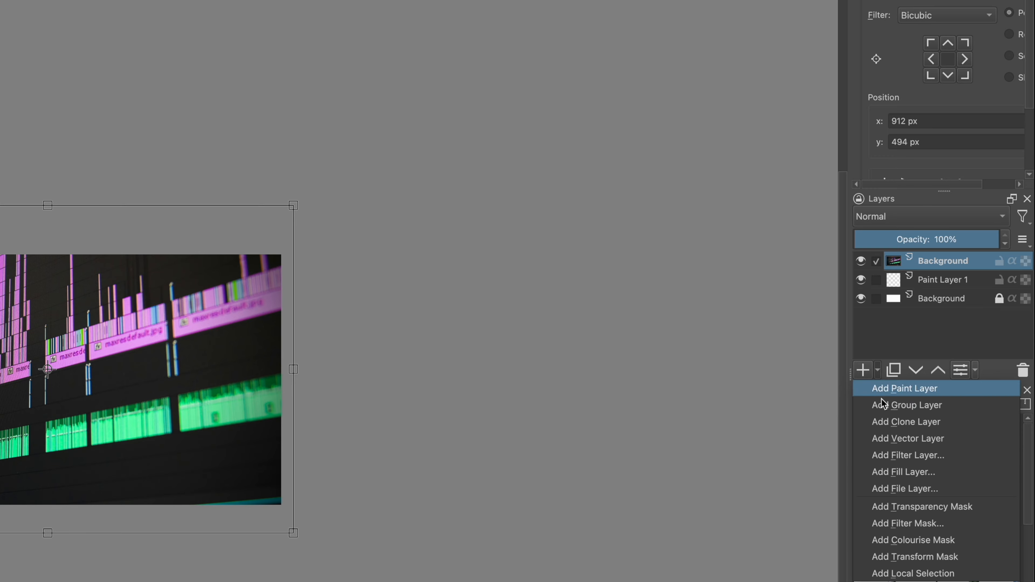
left_click(911, 455)
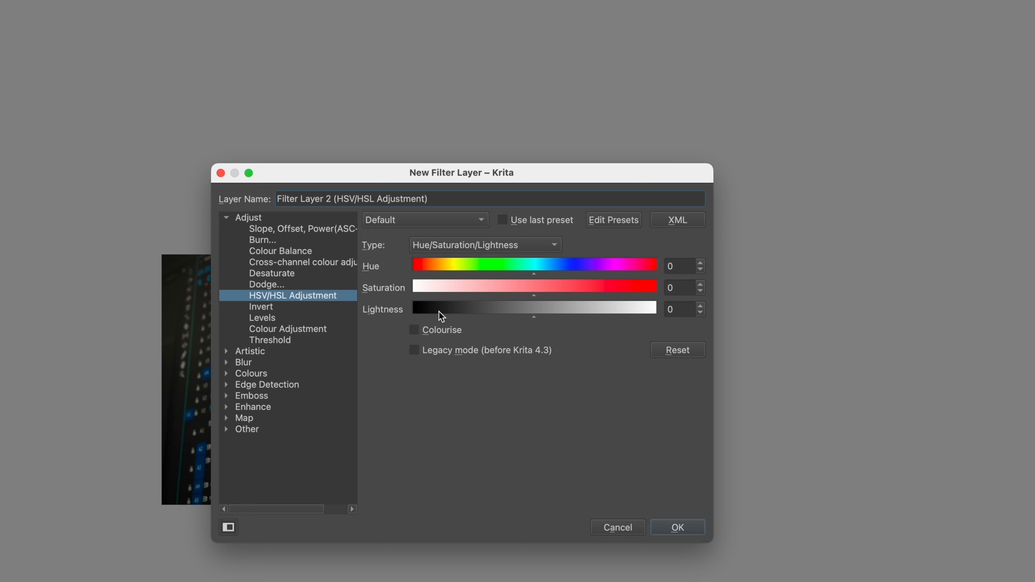
left_click(416, 334)
left_click_drag(408, 179, 822, 220)
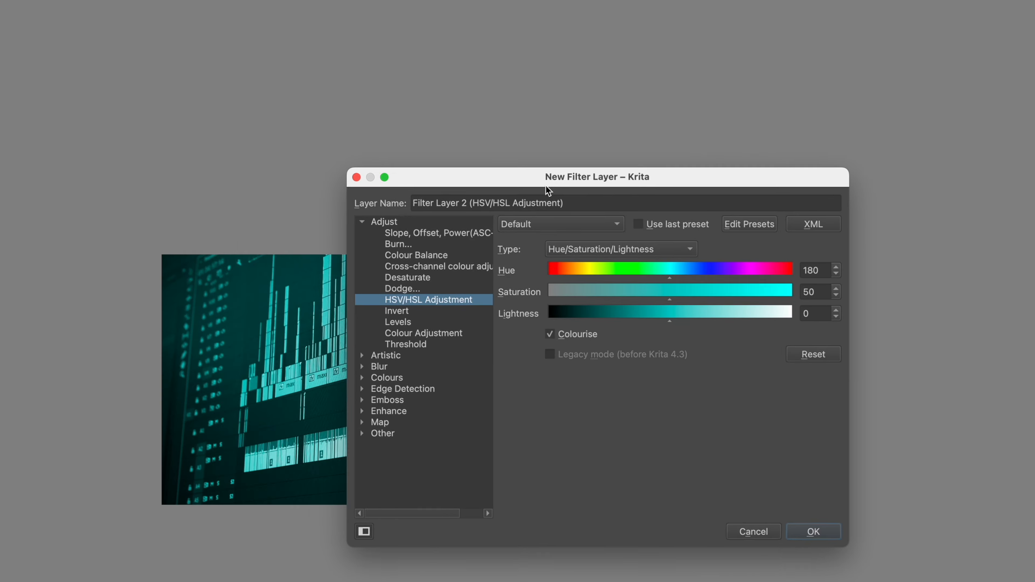
left_click_drag(722, 213, 722, 221)
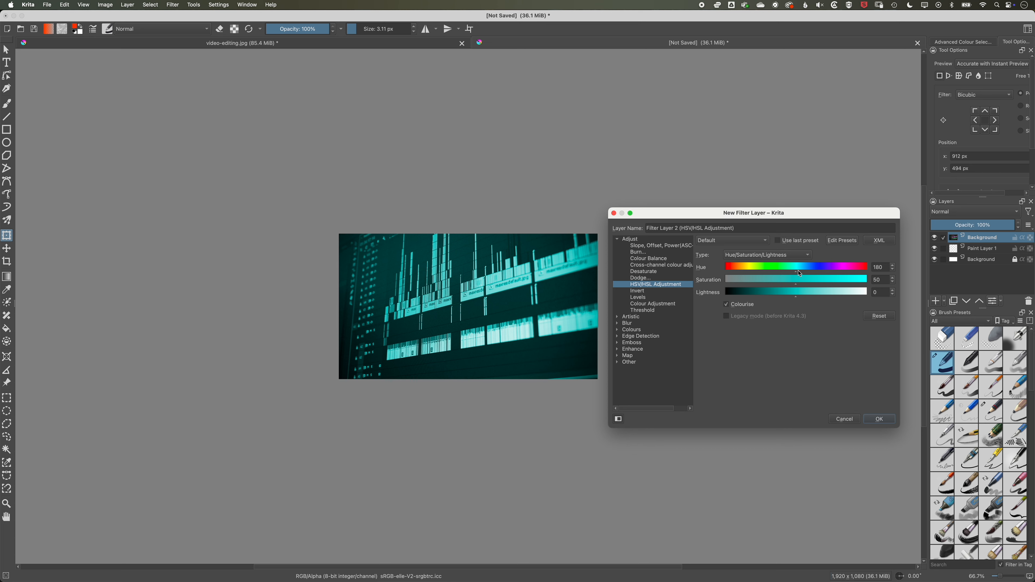
- Set the colourise filter to hue 332, saturation 73 and lightness -35, and create the filter layer
left_click_drag(801, 273, 846, 284)
mouse_move(766, 297)
left_mouse_down()
mouse_move(742, 275)
mouse_move(857, 272)
left_mouse_up()
left_click(744, 272)
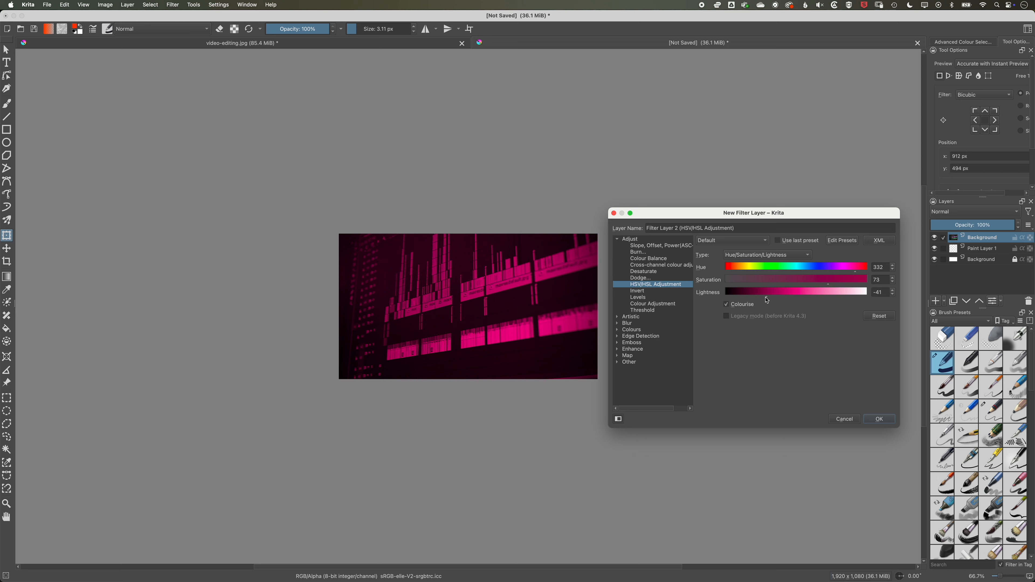
left_click_drag(769, 299, 774, 299)
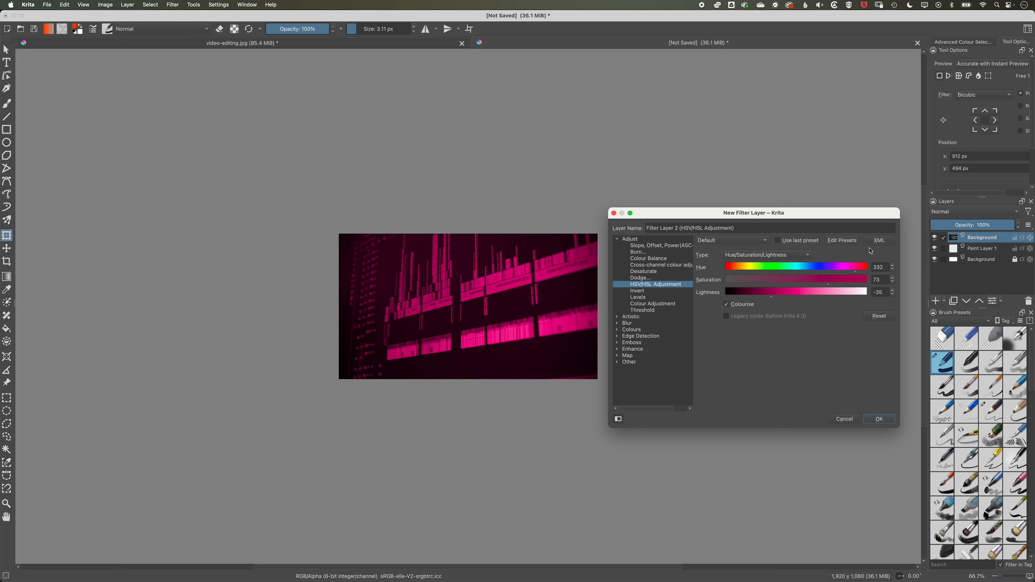
left_click(887, 420)
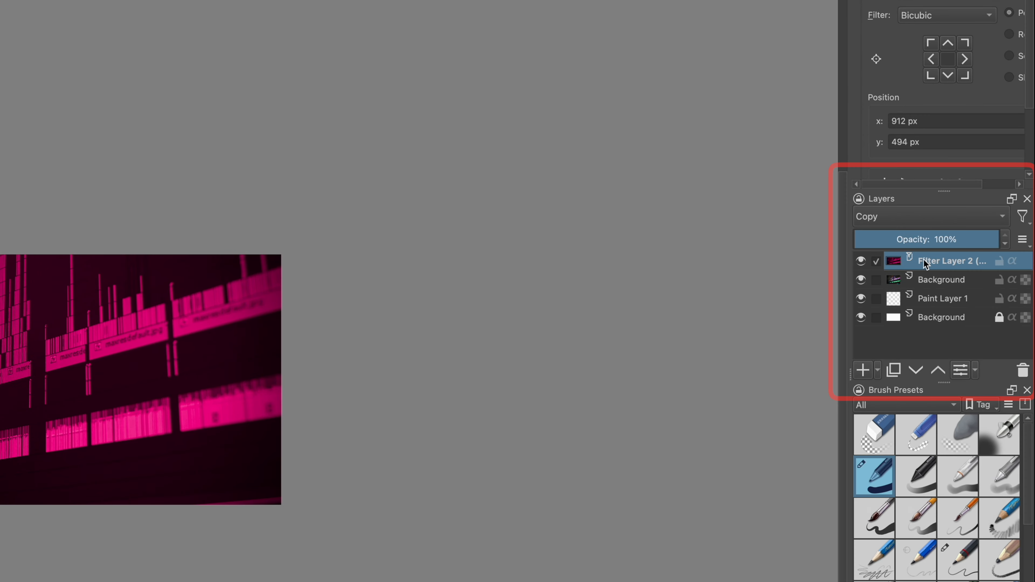
- Review the filter layer's HSV/HSL settings in its properties beside the canvas, then accept them as they are
right_click(972, 241)
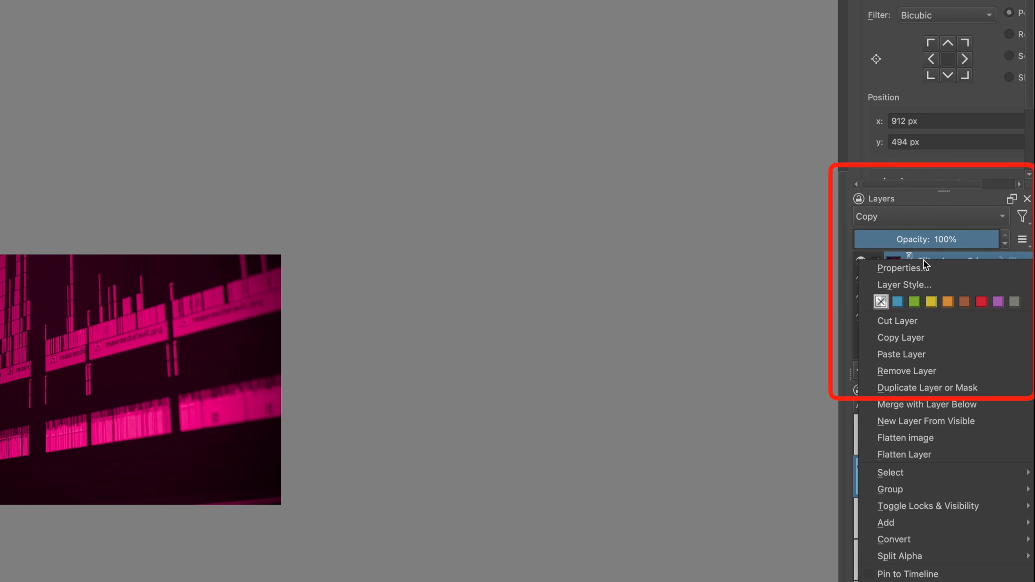
left_click(925, 267)
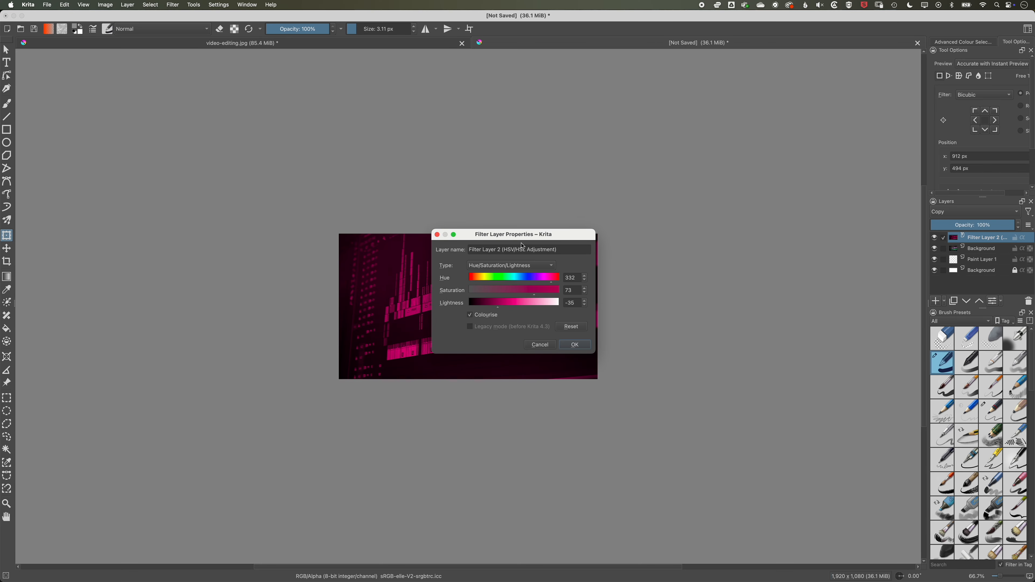
left_click_drag(532, 239, 723, 253)
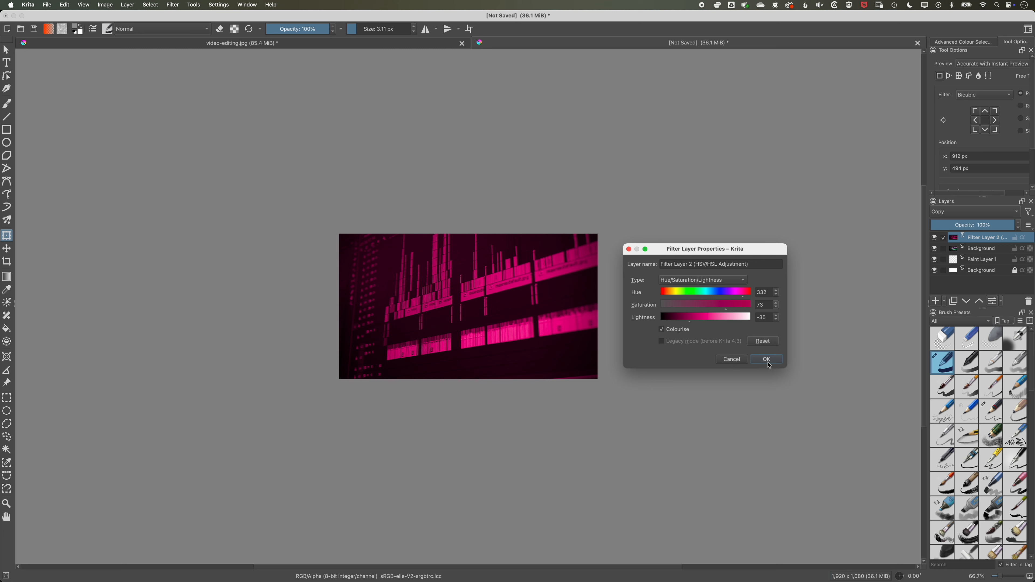
left_click(766, 360)
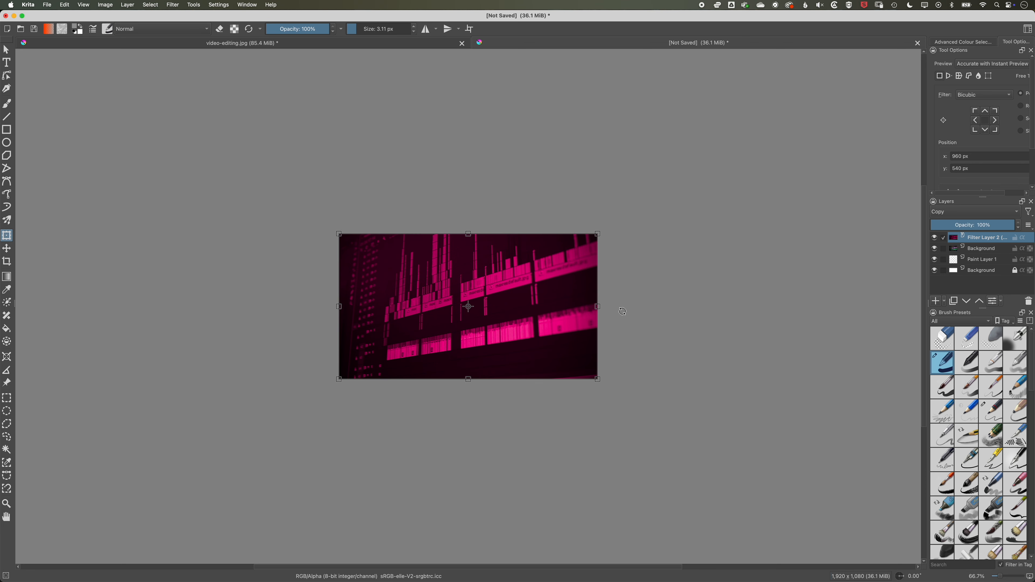
- Create a text object near the image's upper-left corner reading "VIDEO EDITING" in capitals on two lines
key("super+=")
key("super+=")
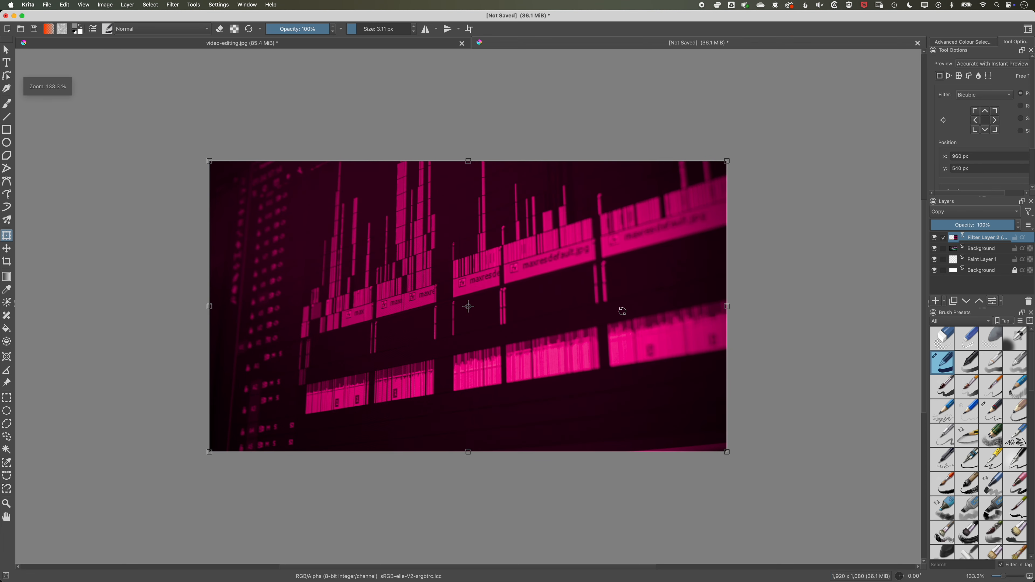
left_click(8, 63)
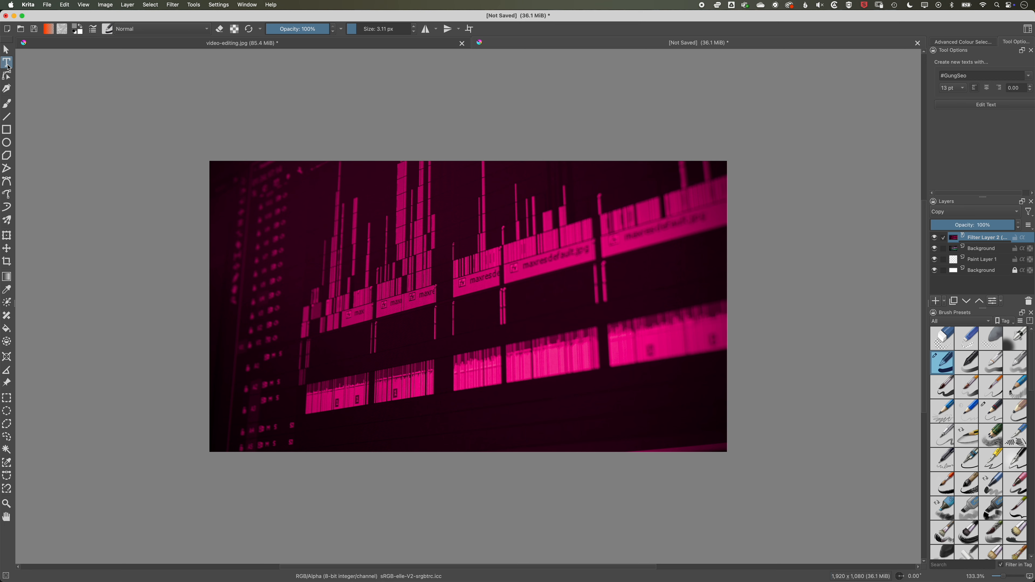
left_click_drag(243, 193, 647, 416)
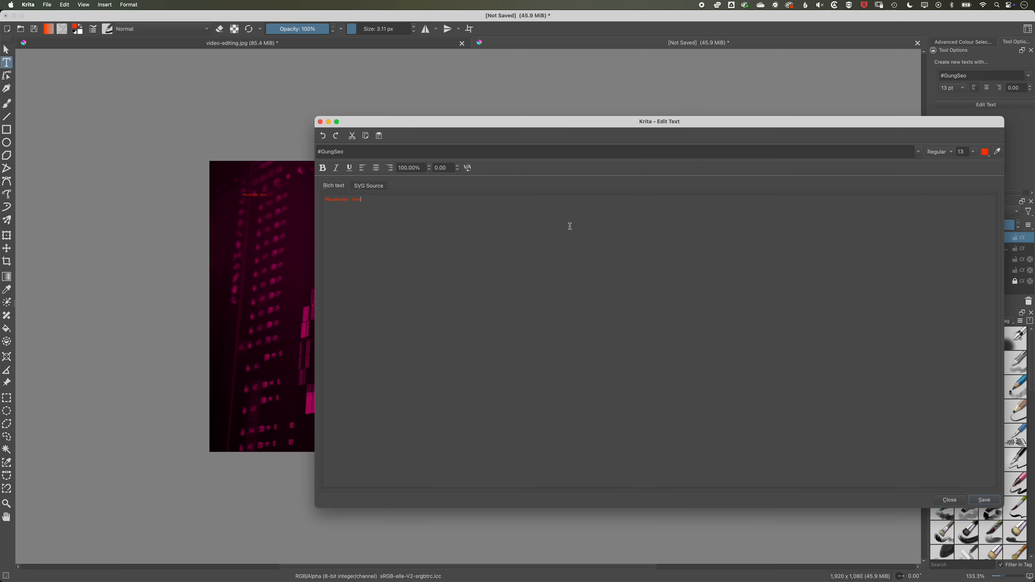
key("super+a")
type("v")
type("DITING")
- Format all of the VIDEO EDITING text in white at size 48
key("super+a")
left_click(982, 153)
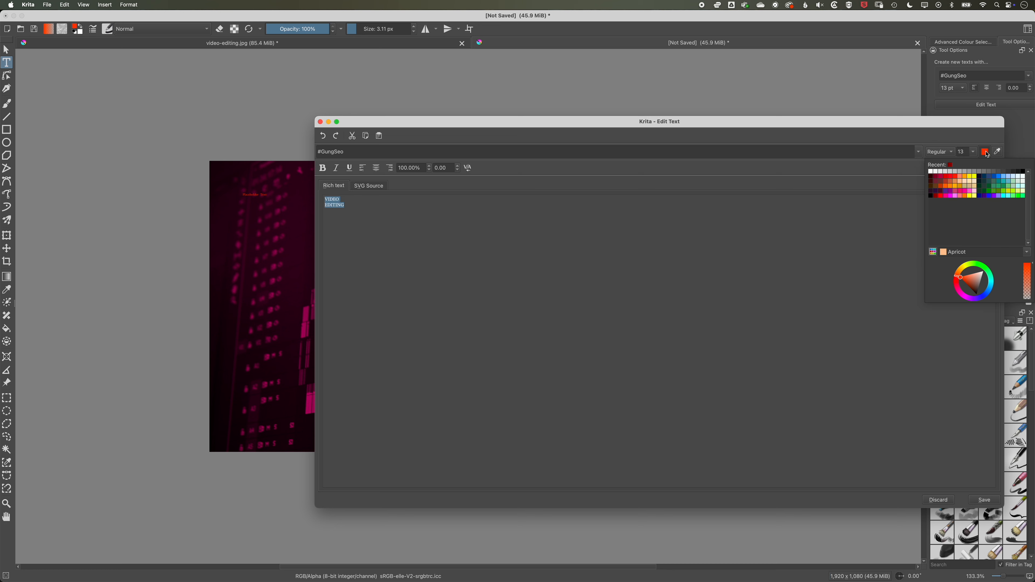
left_click(935, 174)
left_click(972, 152)
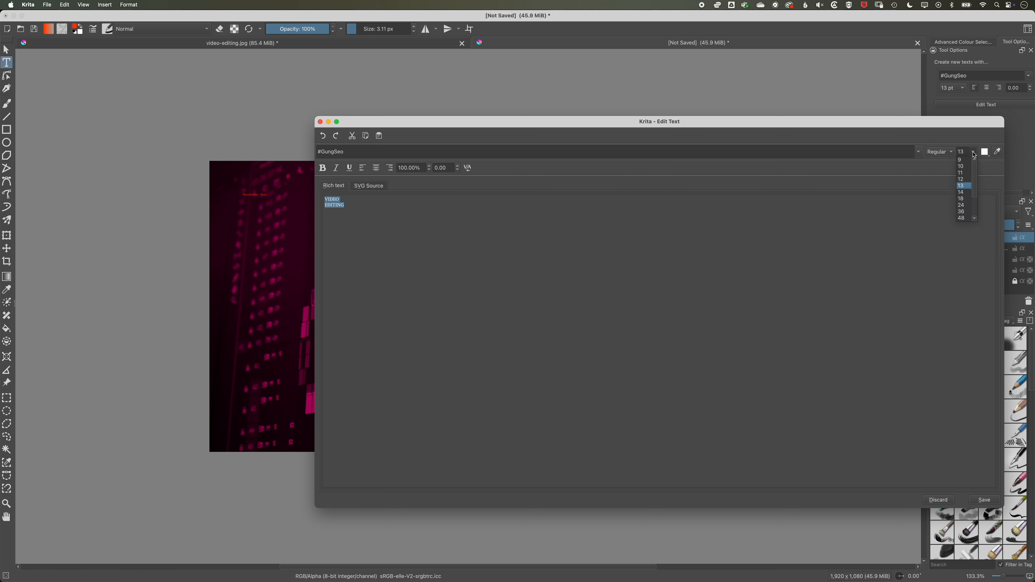
left_click(963, 218)
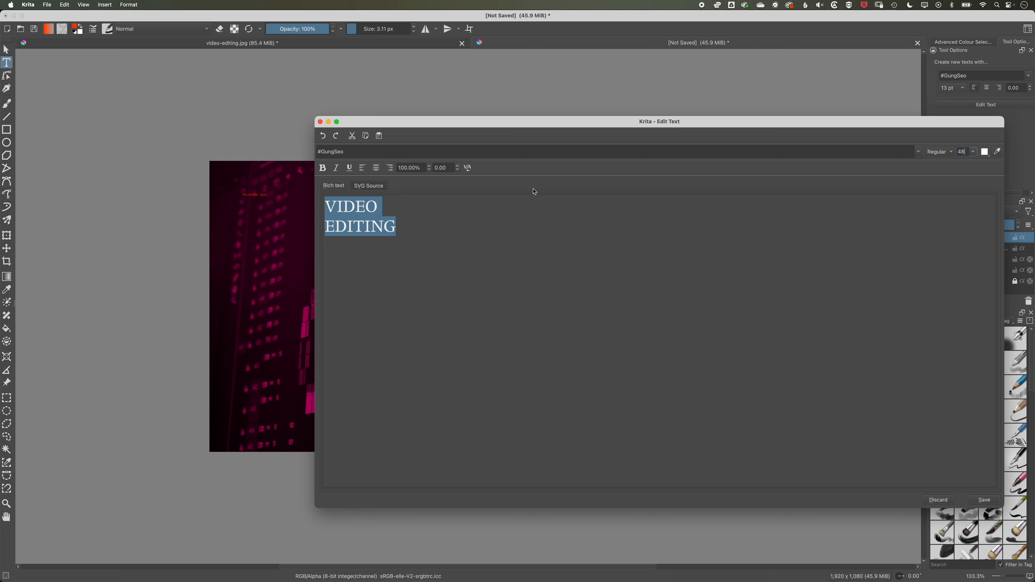
- Change the title text's font to American Captain, save the text and close its editor
left_click(921, 152)
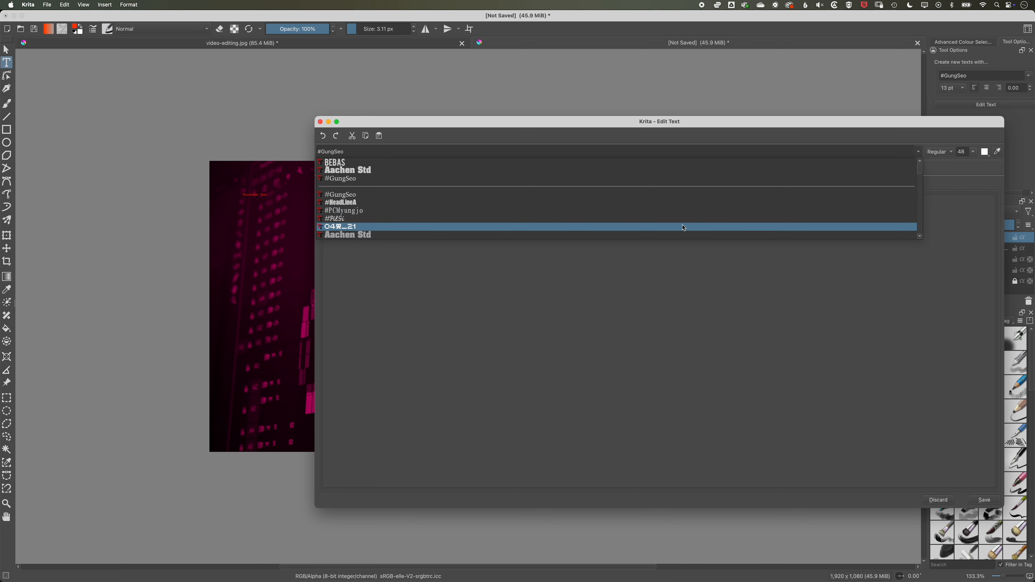
scroll(683, 225, "down", 3)
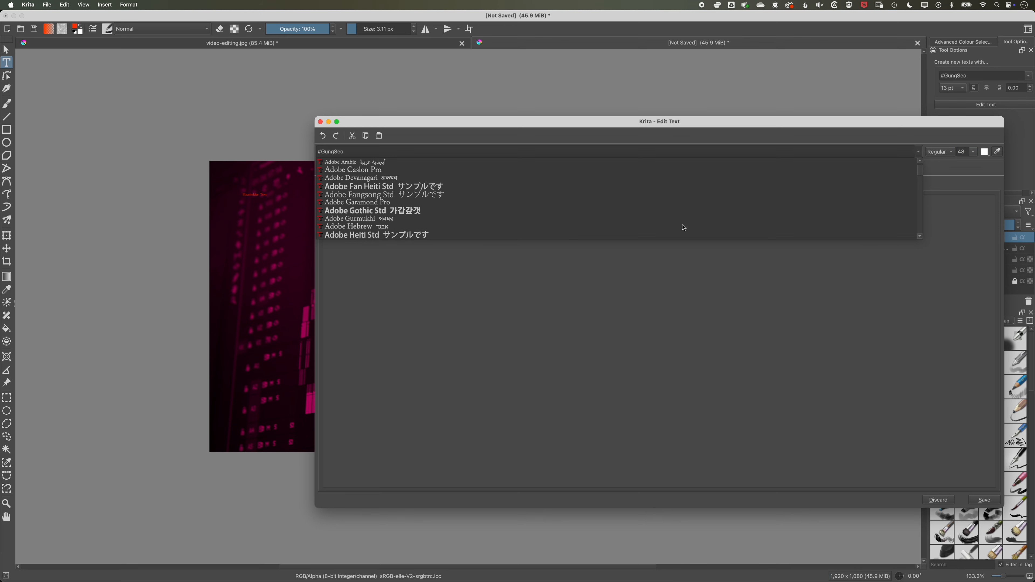
scroll(682, 225, "down", 2)
left_click(586, 210)
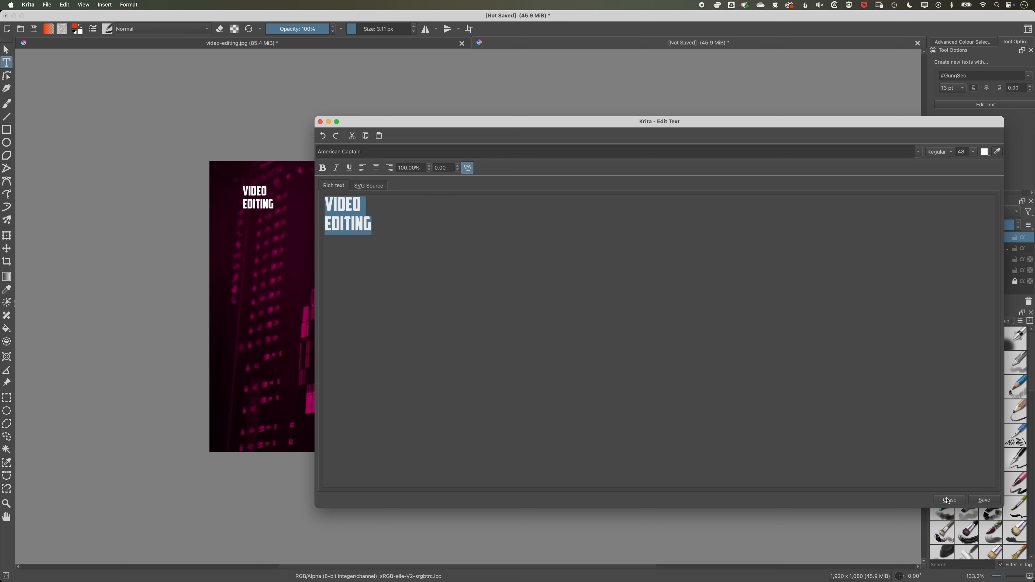
left_click(984, 500)
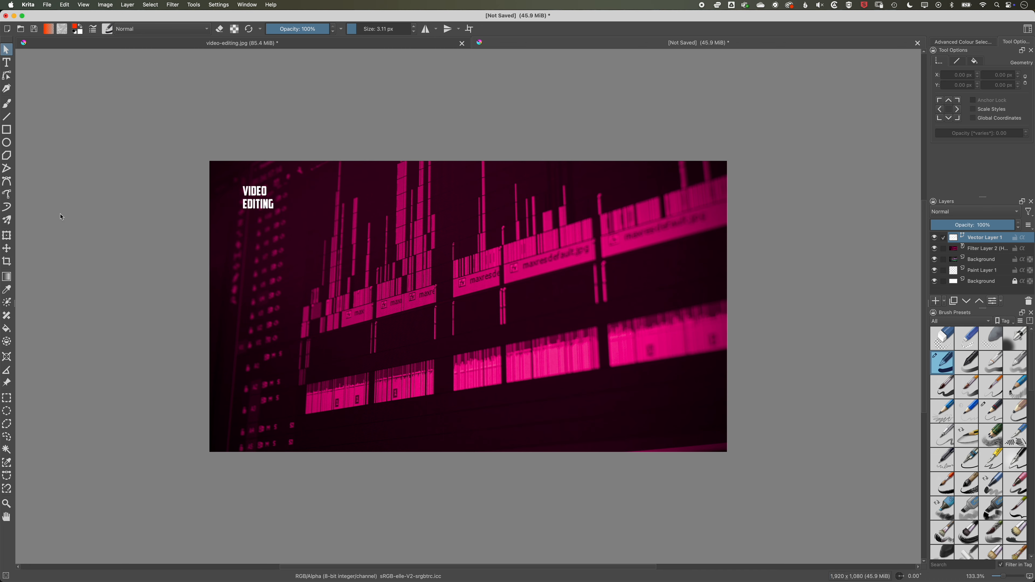
- Enlarge the VIDEO EDITING text with the Transform tool to fill most of the canvas height, positioned at about x 694, y 512 px
left_click(8, 237)
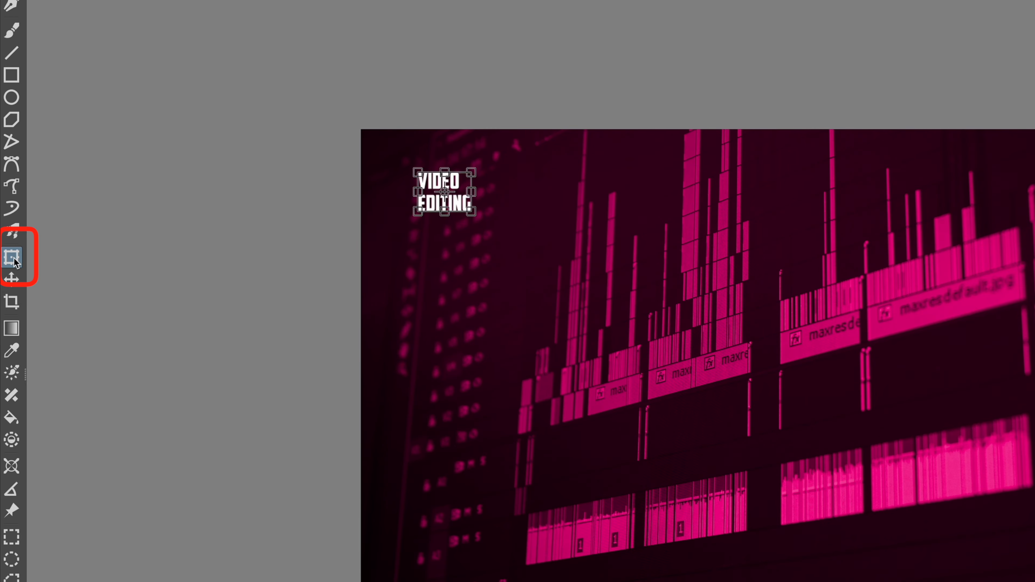
left_click_drag(471, 212, 887, 553)
left_click_drag(763, 294, 770, 309)
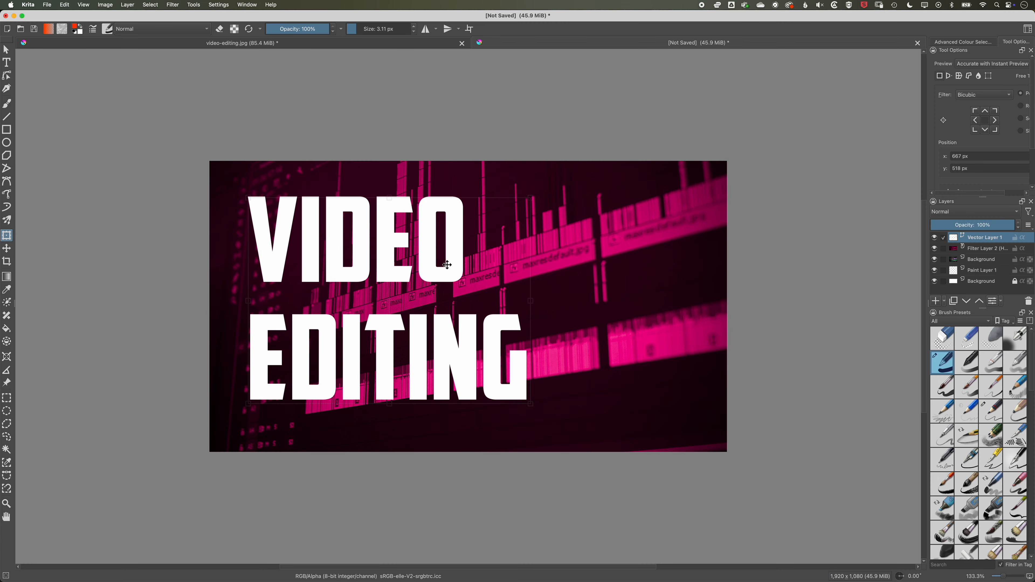
left_click_drag(447, 264, 454, 263)
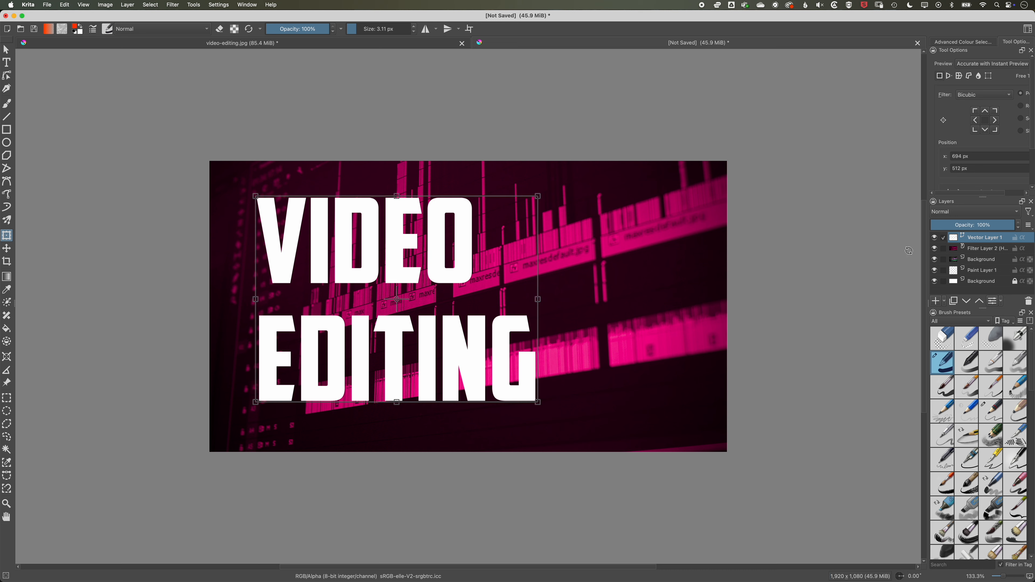
- Add a drop shadow layer style to the text layer with distance 9 px, spread 19 % and size about 38 px
right_click(977, 235)
left_click(976, 250)
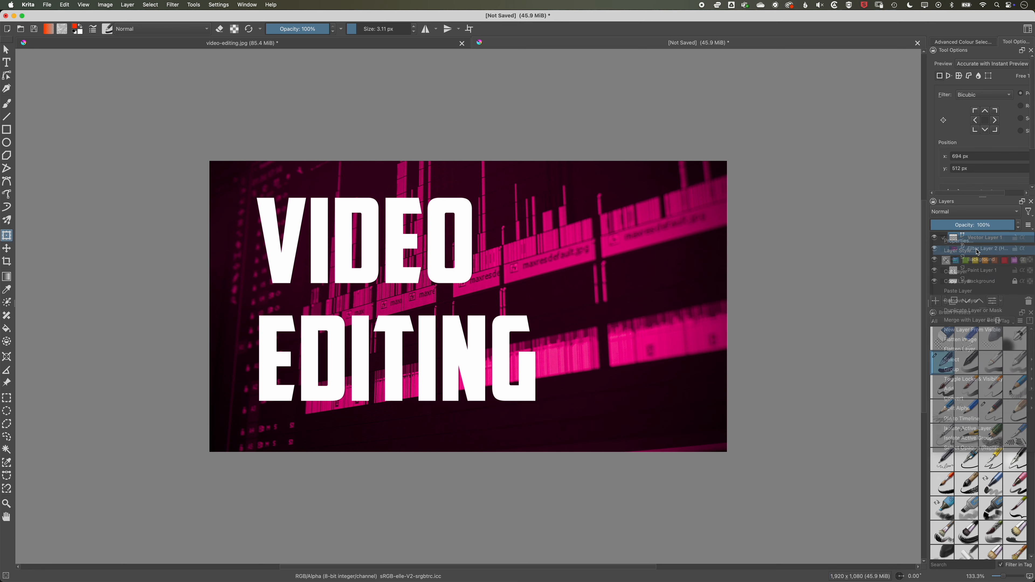
left_click_drag(395, 137, 678, 151)
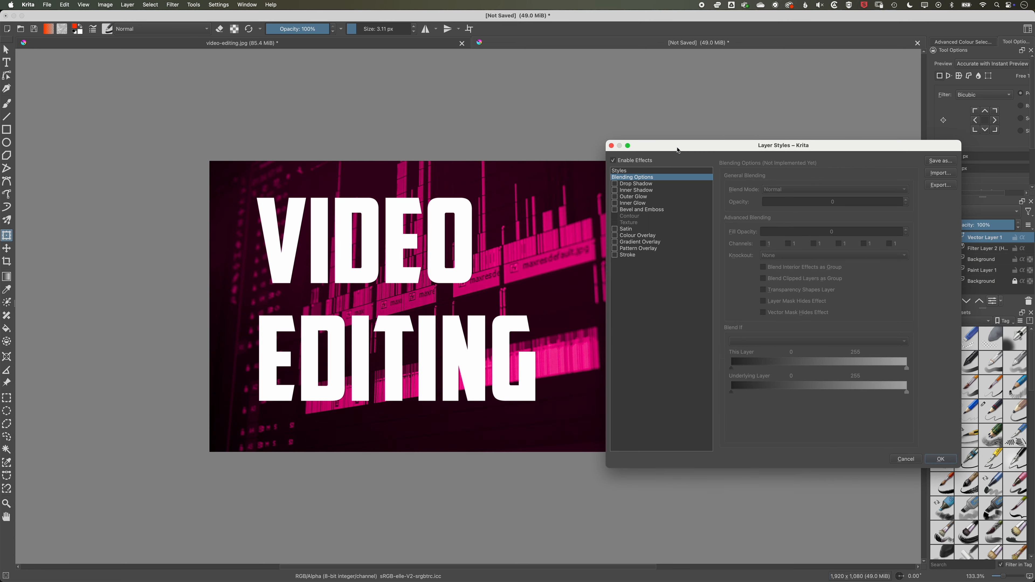
left_click(614, 183)
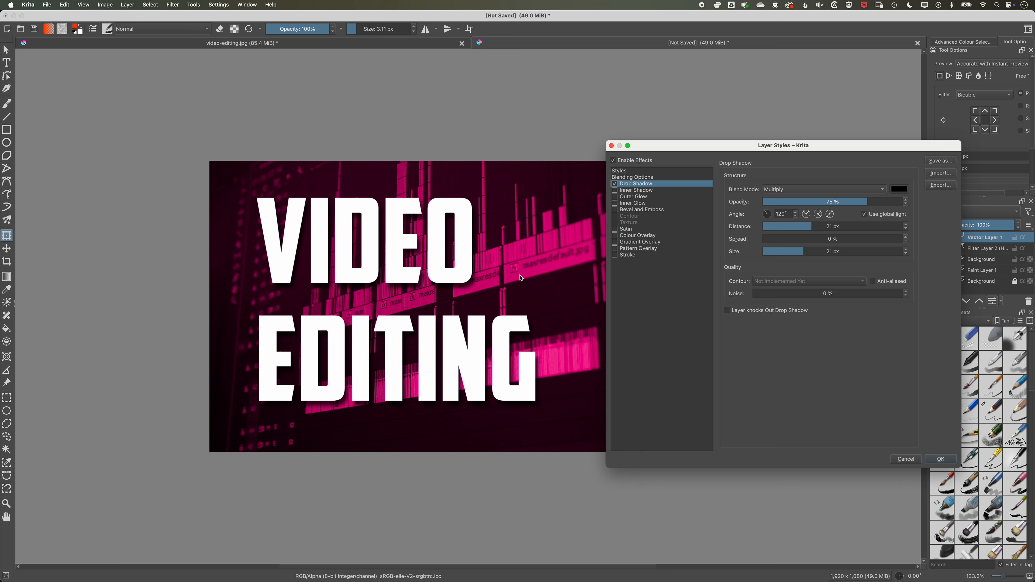
left_click_drag(811, 227, 818, 254)
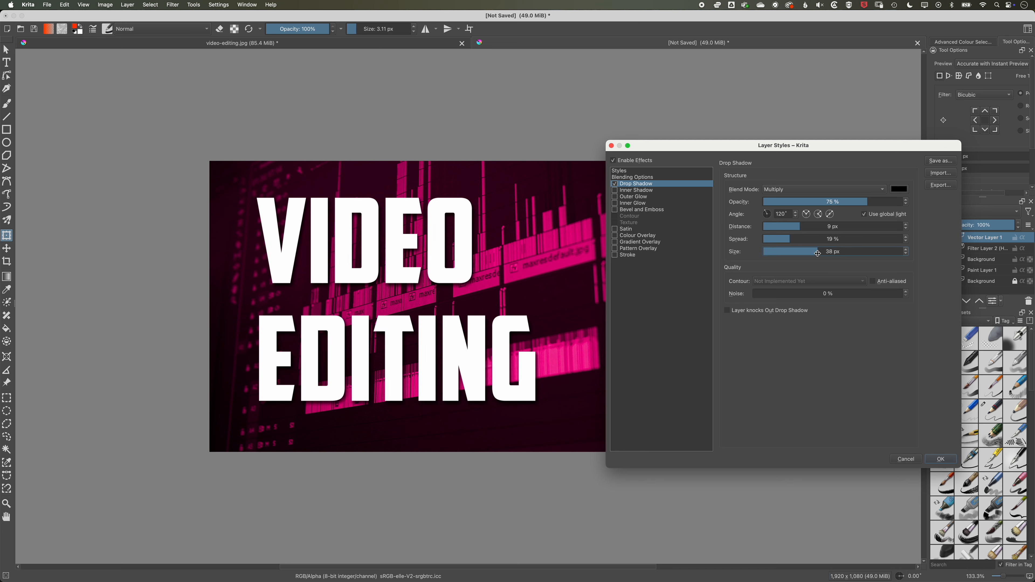
left_click(939, 461)
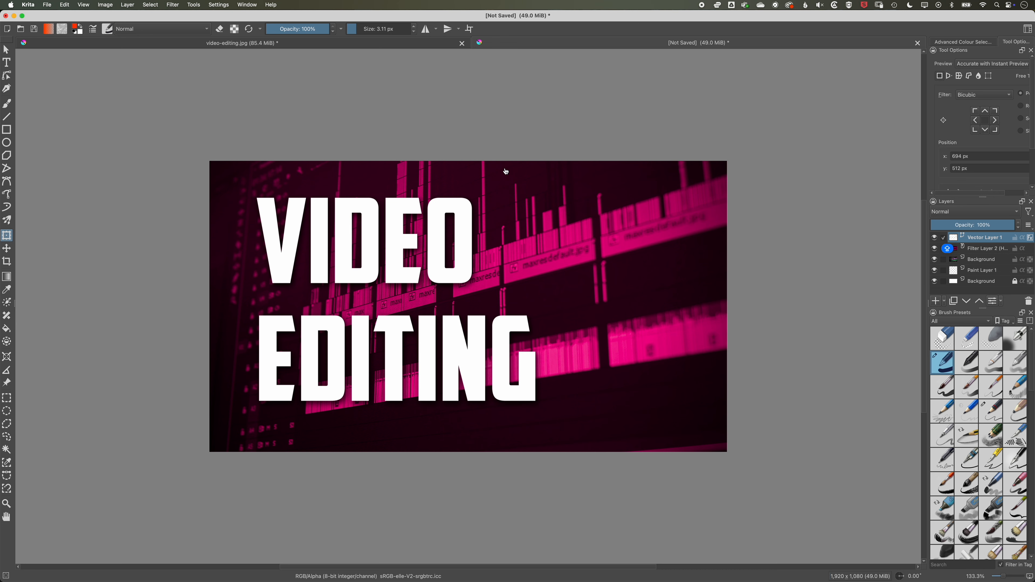
- Save the document as a Krita file named VIDEO-EDITING-NEW in the Video Editing folder
left_click(47, 5)
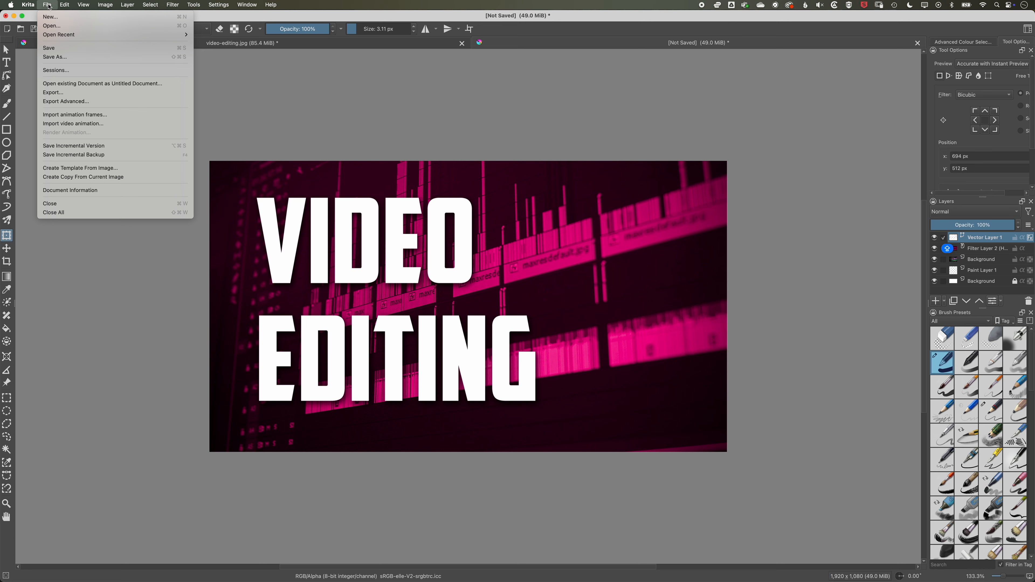
left_click(67, 50)
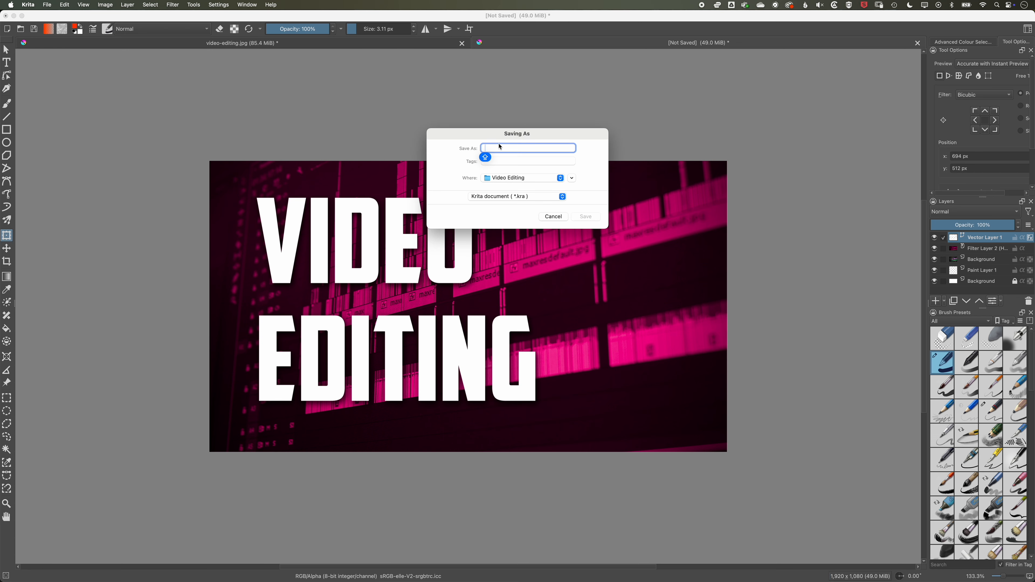
type("VIDEO-EDITING-NEW")
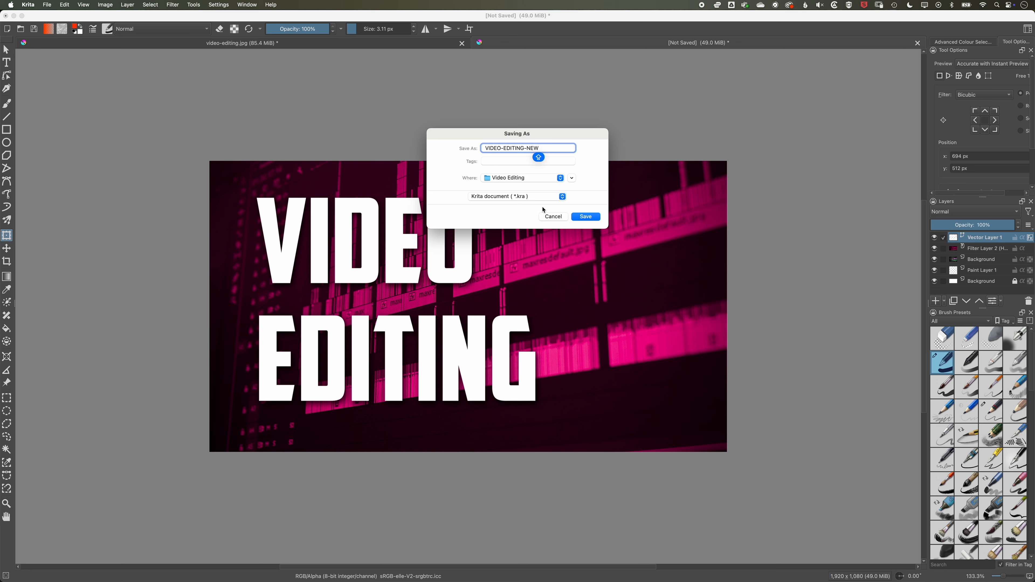
left_click(585, 217)
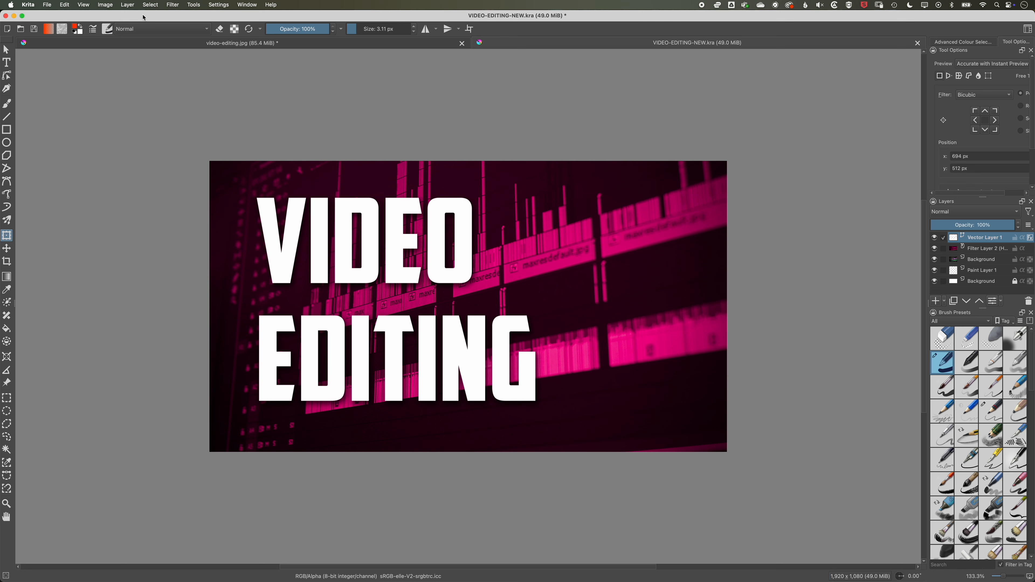
- Export the image as a JPEG named VIDEO-EDITING-NEW in the Video Editing folder at 80% quality
left_click(46, 3)
left_click(65, 93)
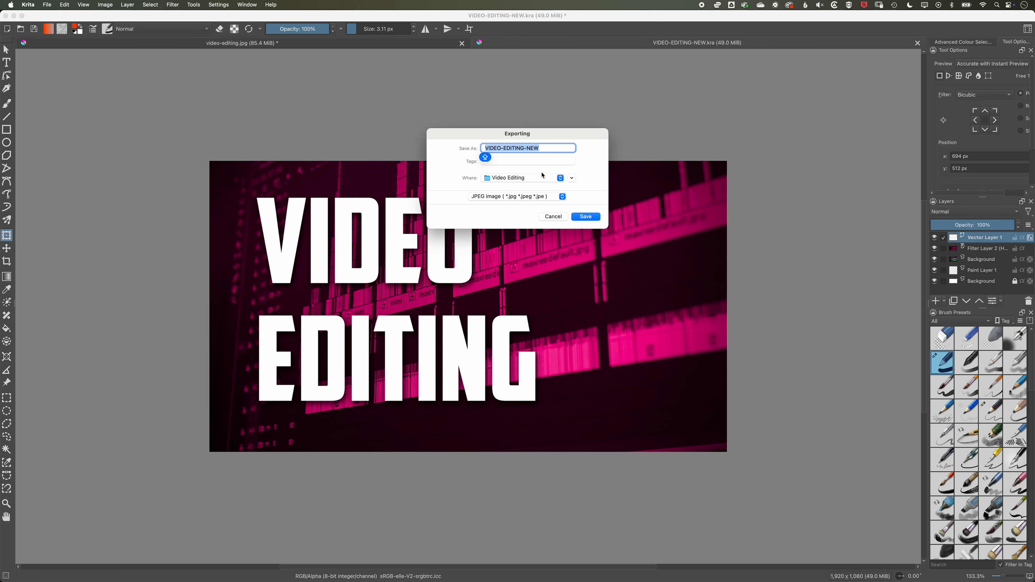
left_click(586, 217)
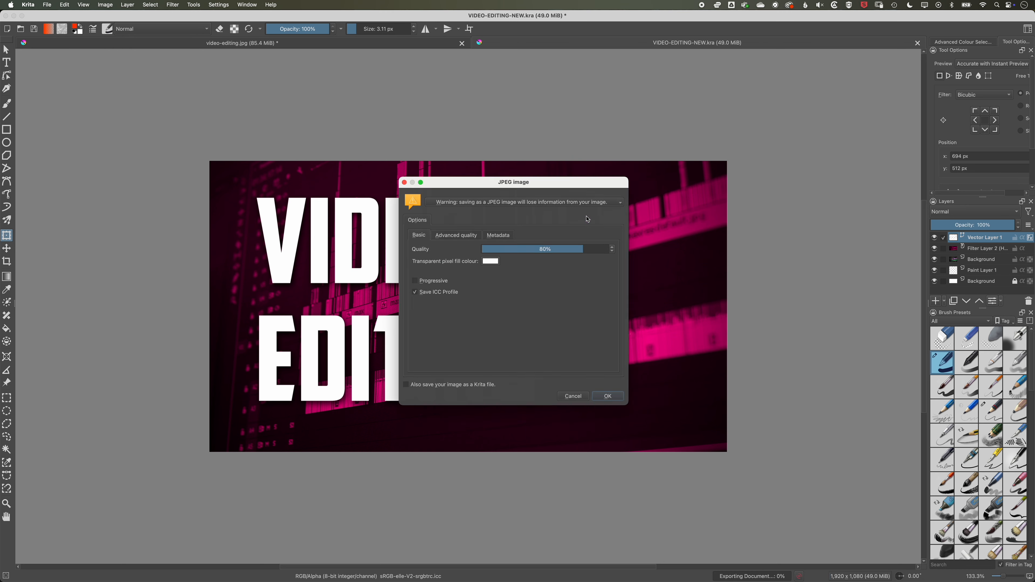
left_click(613, 398)
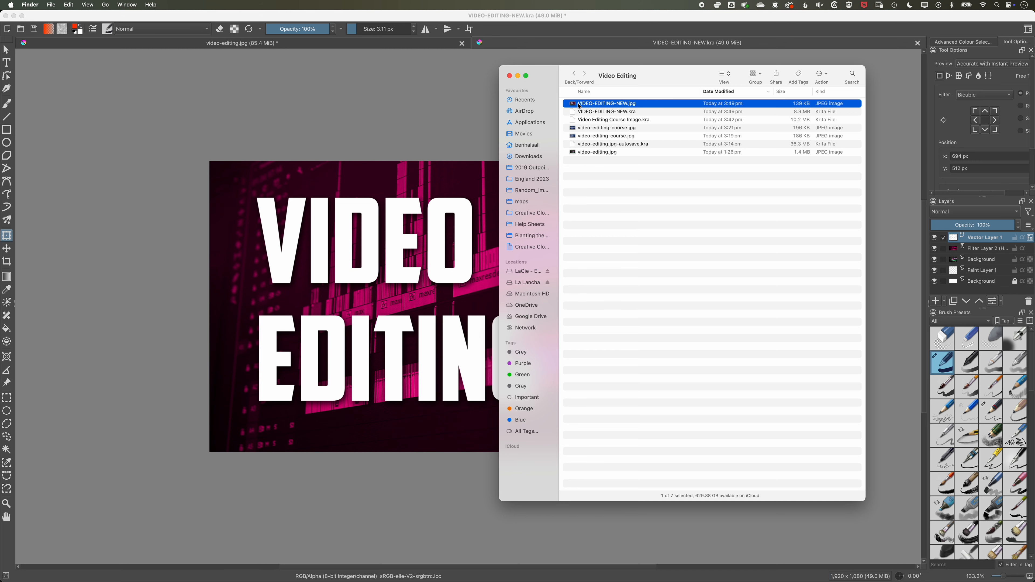
- Preview the exported VIDEO-EDITING-NEW.jpg in Finder, close the preview and return to Krita
key("space")
key("space")
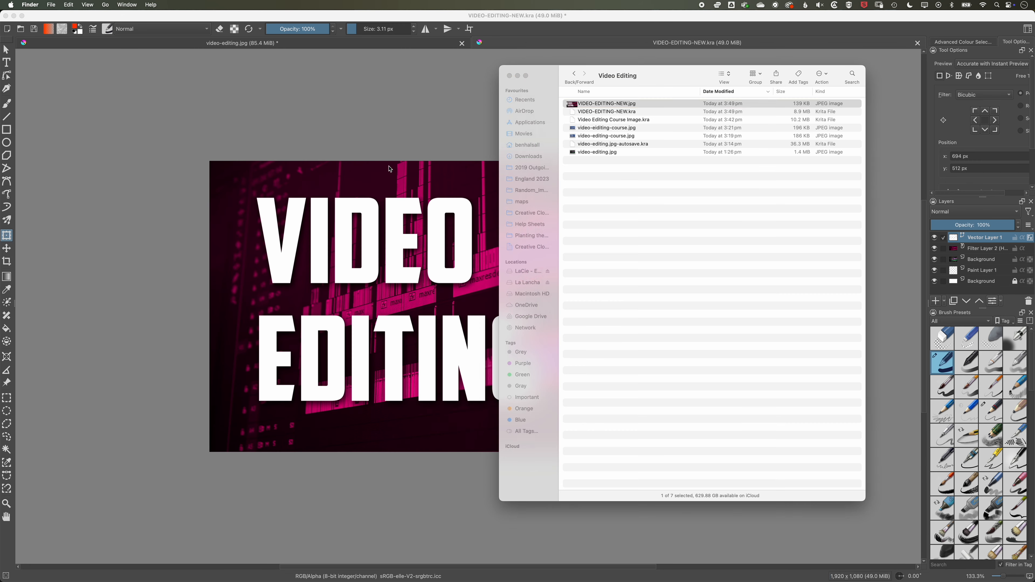
left_click(462, 97)
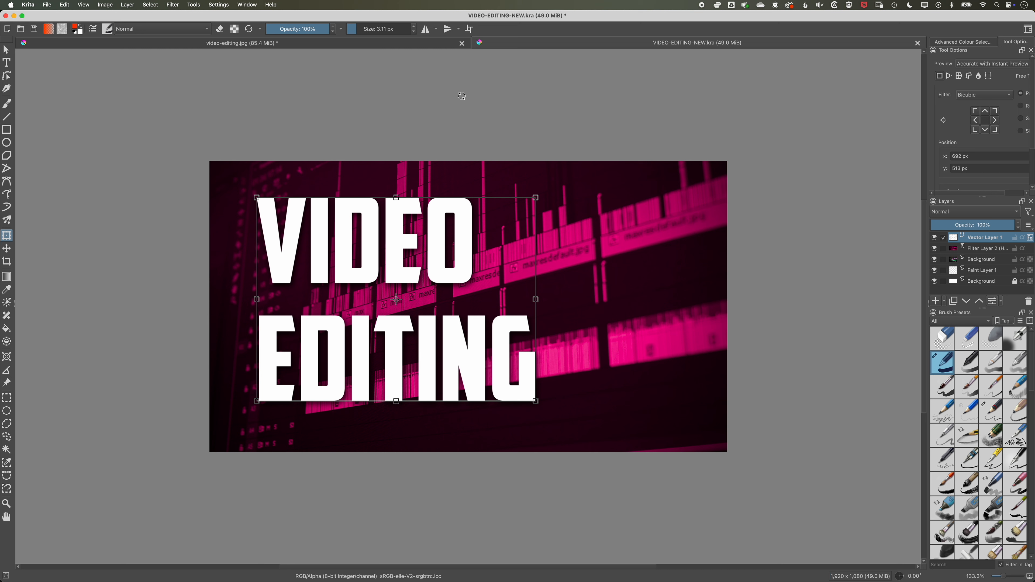